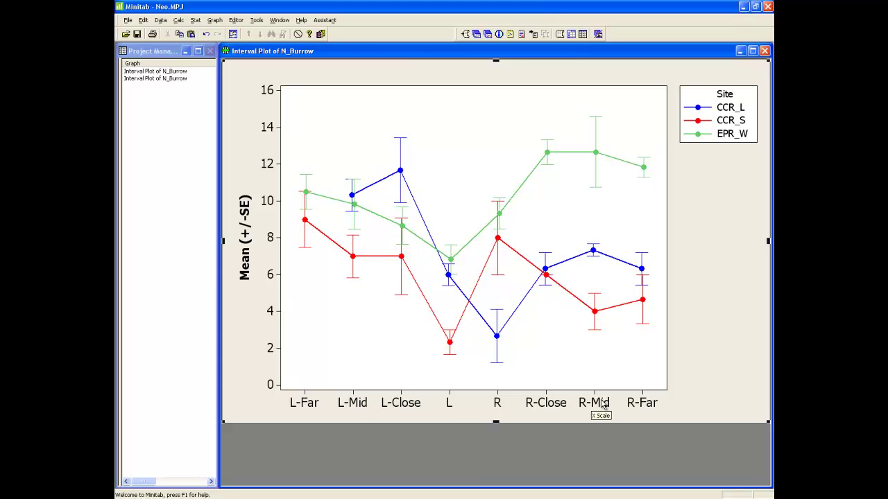
Show Worksheet 1 and inspect the N_Burrow, Site and Loc columns of the CICR_A data.
{"action": "left_click", "coordinate": [476, 35]}
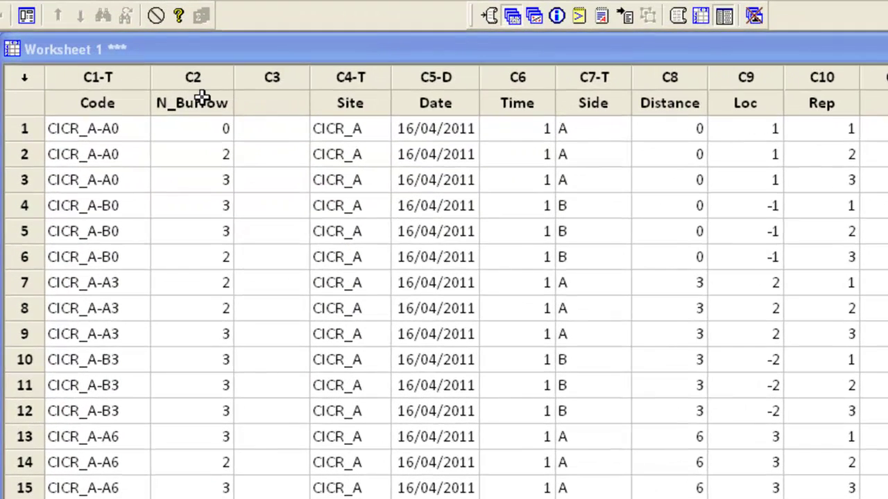
{"action": "left_click", "coordinate": [201, 97]}
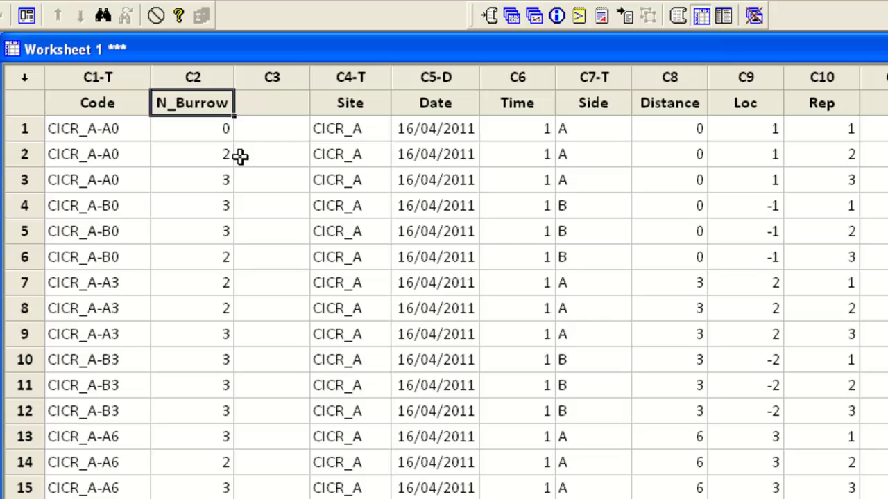
{"action": "left_click", "coordinate": [335, 108]}
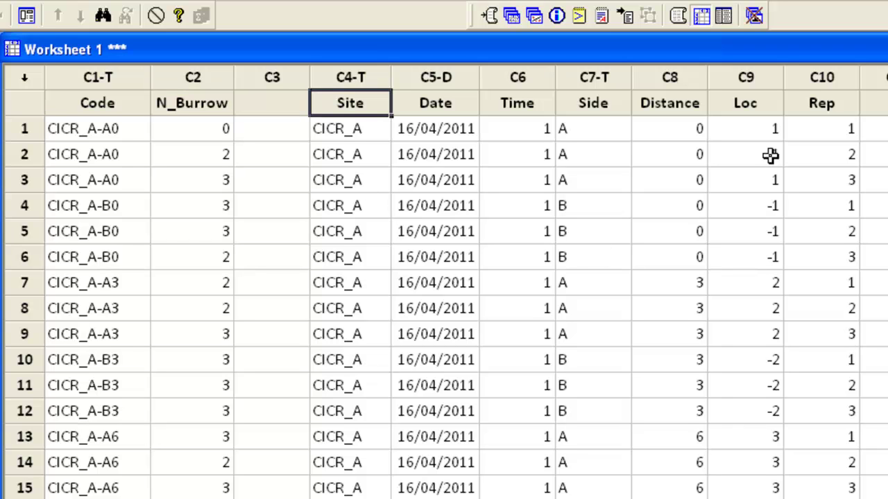
{"action": "left_click", "coordinate": [754, 101]}
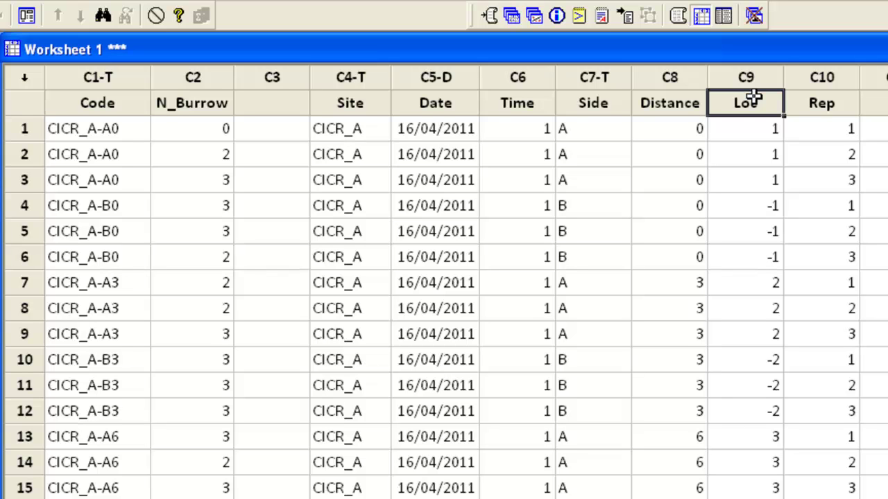
{"action": "left_click", "coordinate": [385, 103]}
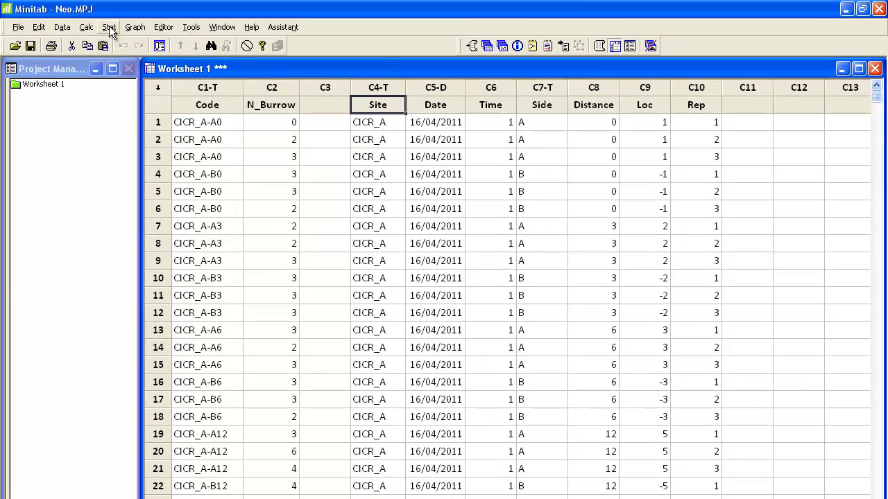
Start a One Y, With Groups interval plot from the Graph menu.
{"action": "left_click", "coordinate": [95, 23]}
{"action": "mouse_move", "coordinate": [123, 23]}
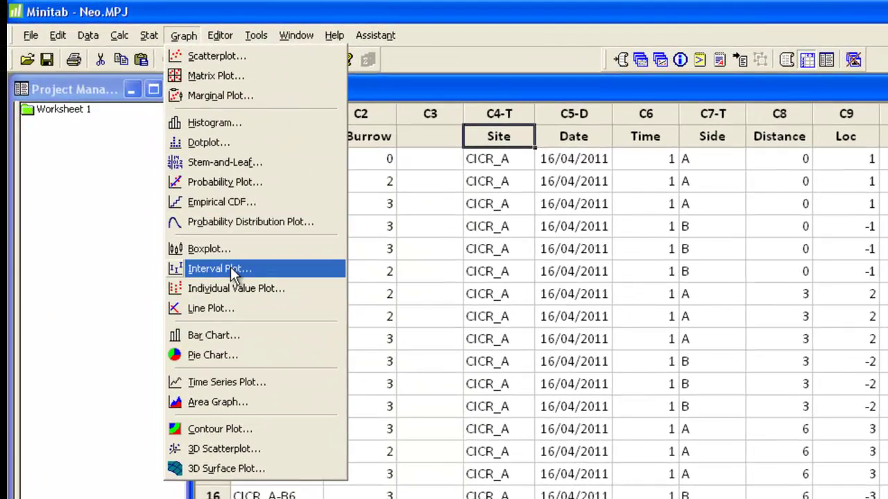
{"action": "left_click", "coordinate": [173, 218]}
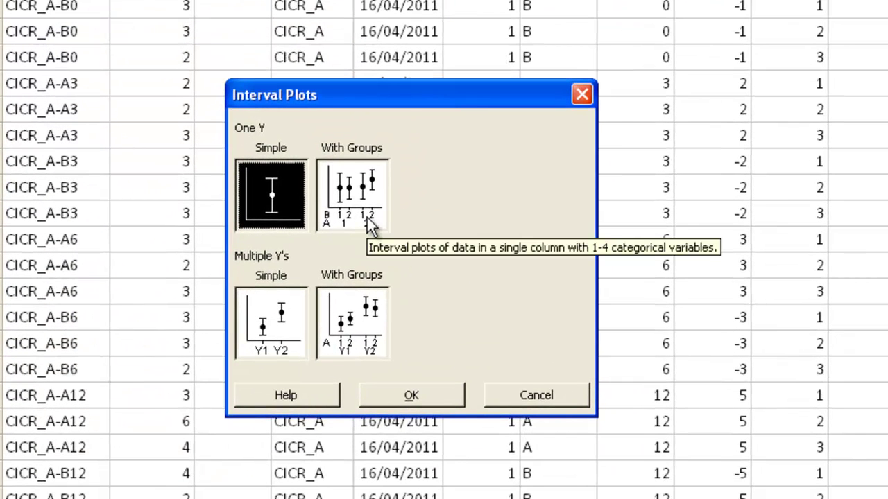
{"action": "left_click", "coordinate": [369, 223]}
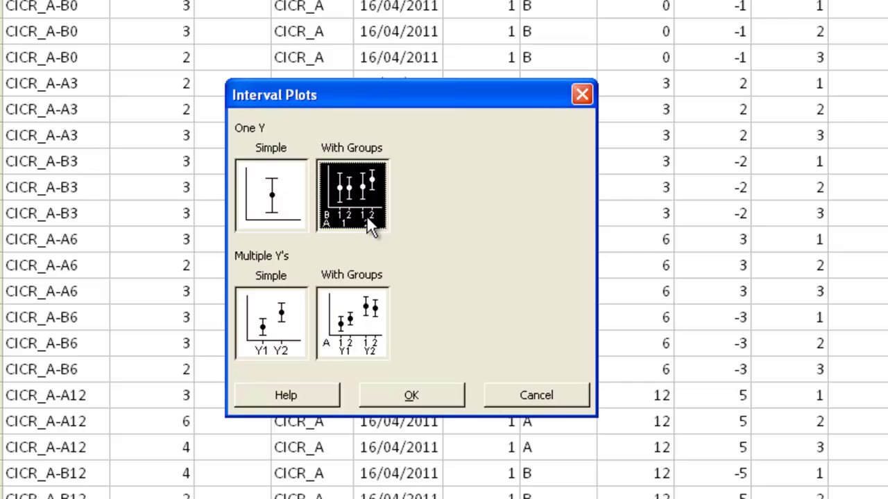
{"action": "left_click", "coordinate": [438, 401]}
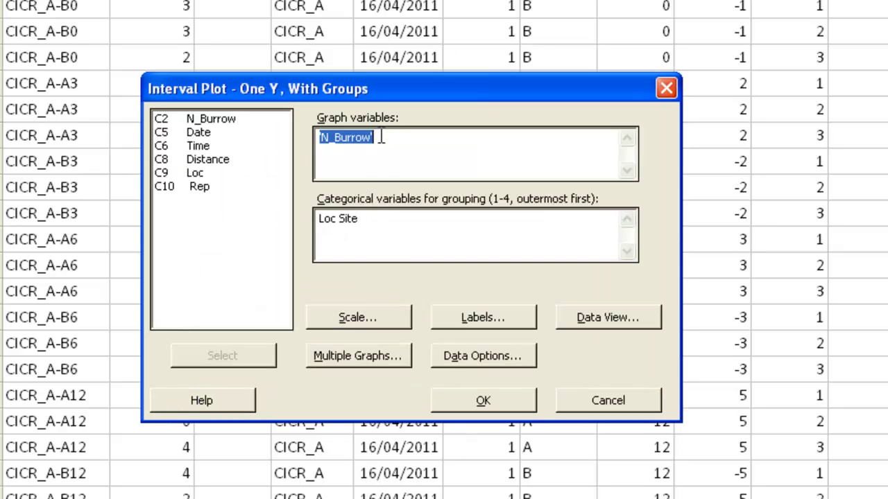
Plot N_Burrow with Loc as the outer and Site as the inner grouping variable.
{"action": "double_click", "coordinate": [216, 122]}
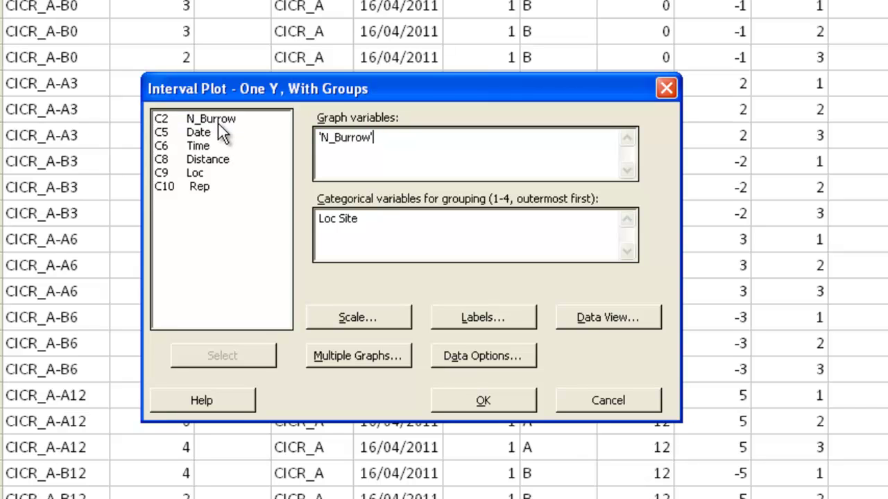
{"action": "left_click", "coordinate": [358, 221]}
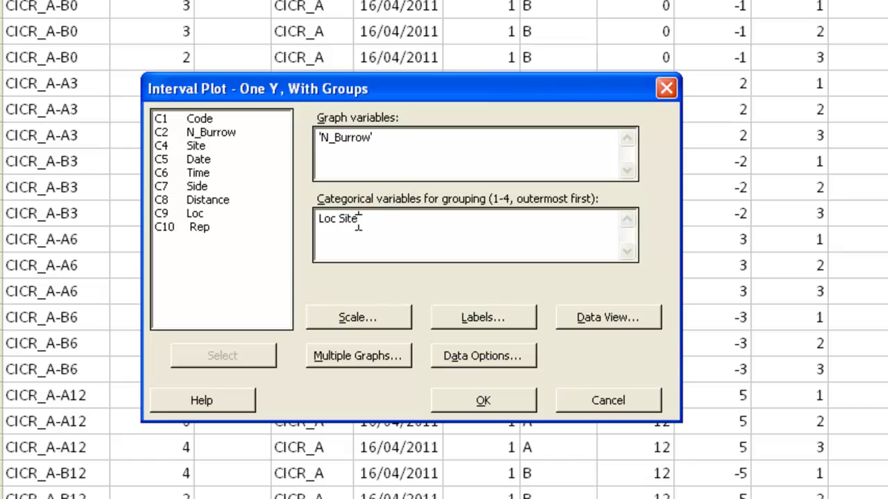
{"action": "left_click_drag", "start_coordinate": [358, 221], "coordinate": [317, 219]}
{"action": "double_click", "coordinate": [227, 213]}
{"action": "left_click", "coordinate": [225, 146]}
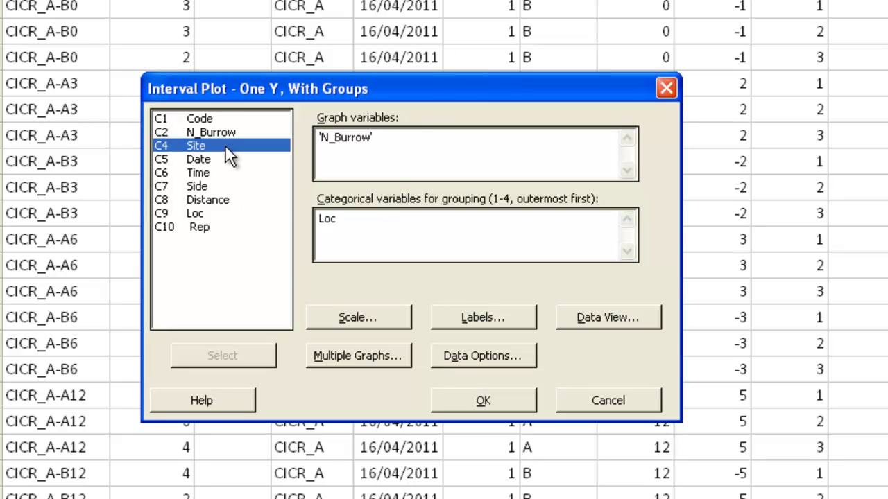
{"action": "double_click", "coordinate": [226, 147]}
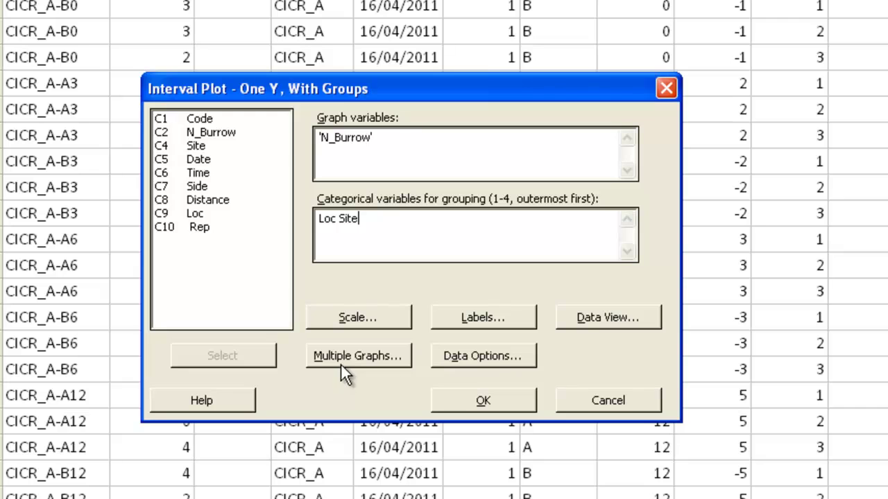
Keep the interval bar and mean line data view, and include only rows with Site CCR_L, CCR_S or EPR_W.
{"action": "left_click", "coordinate": [575, 315]}
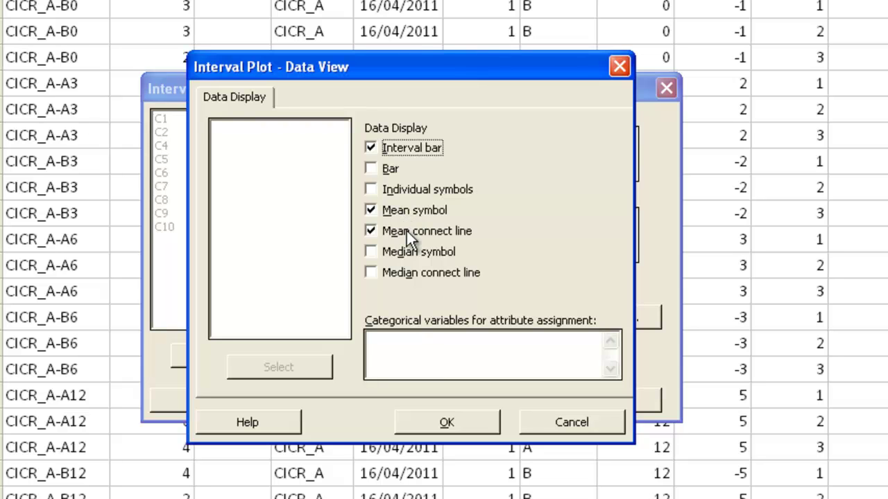
{"action": "left_click", "coordinate": [444, 421]}
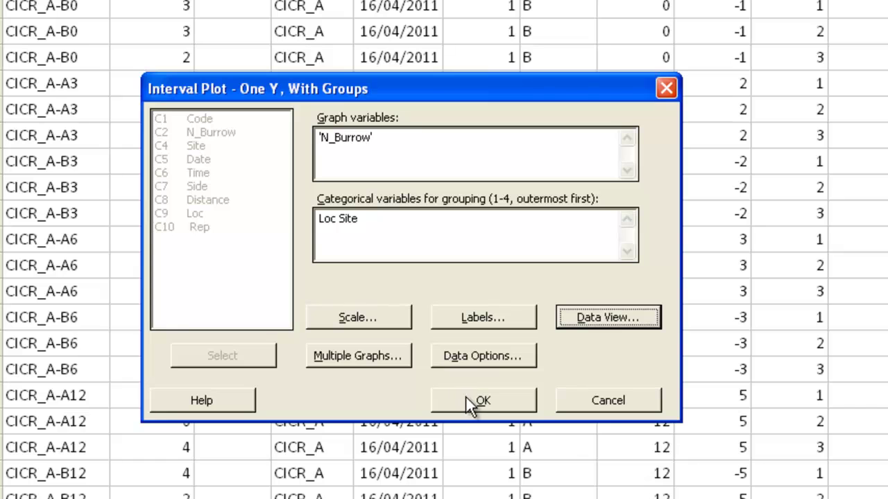
{"action": "left_click", "coordinate": [465, 357]}
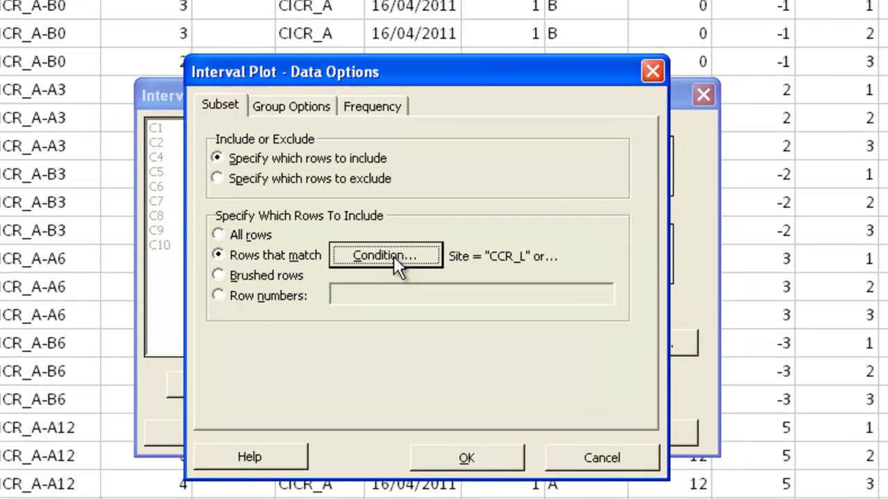
{"action": "left_click", "coordinate": [380, 237]}
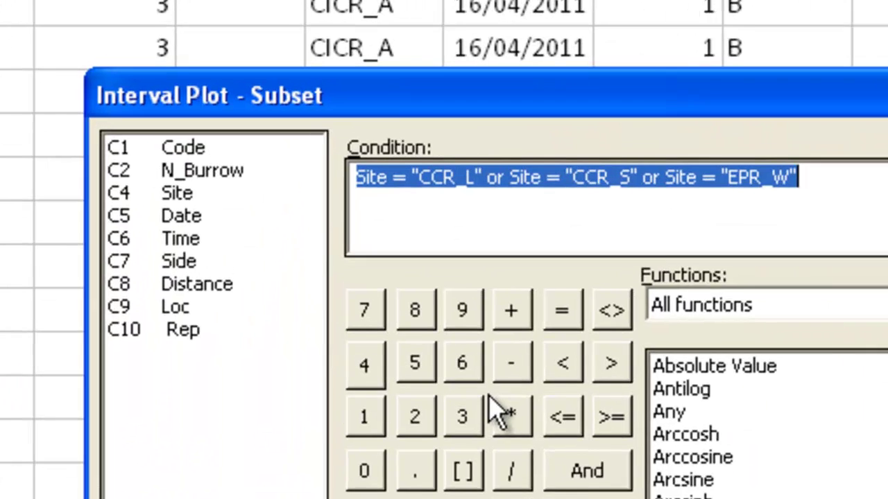
{"action": "left_click", "coordinate": [444, 199]}
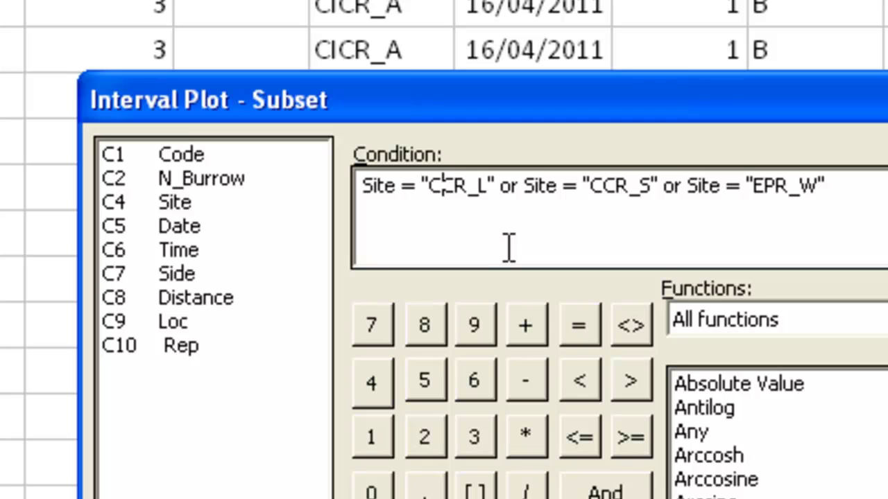
{"action": "left_click", "coordinate": [590, 187]}
{"action": "left_click", "coordinate": [775, 185]}
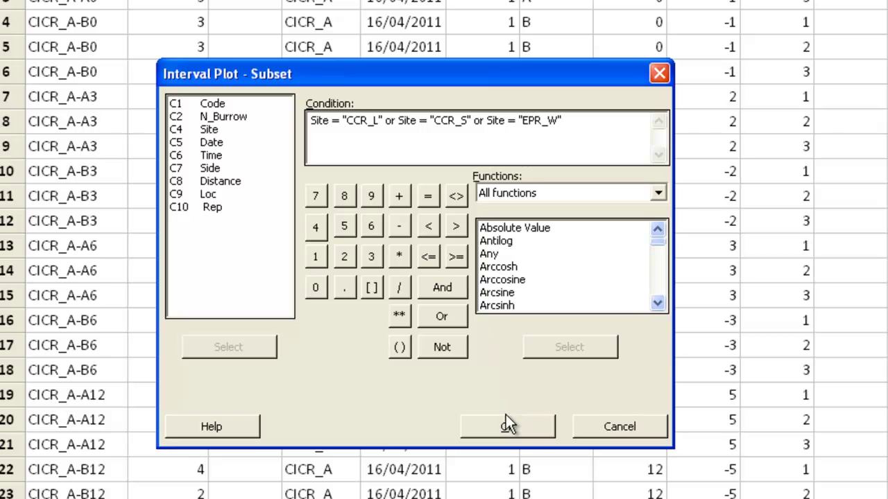
{"action": "left_click", "coordinate": [508, 426]}
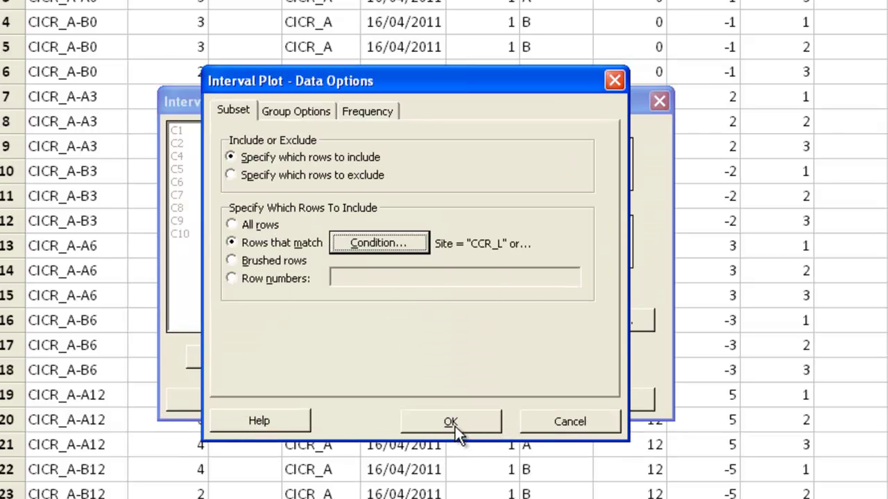
{"action": "left_click", "coordinate": [456, 421]}
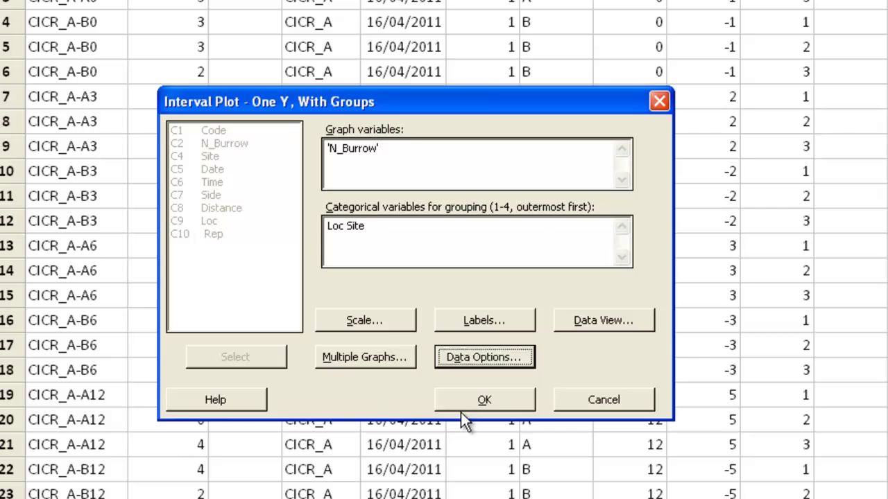
Draw the interval plot and group the mean symbols by Site, applied to all data displays.
{"action": "left_click", "coordinate": [462, 403]}
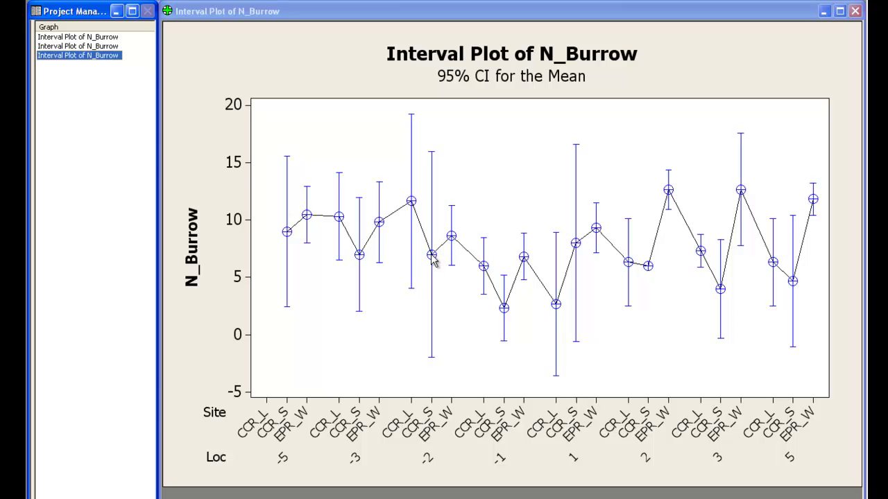
{"action": "left_click", "coordinate": [435, 258]}
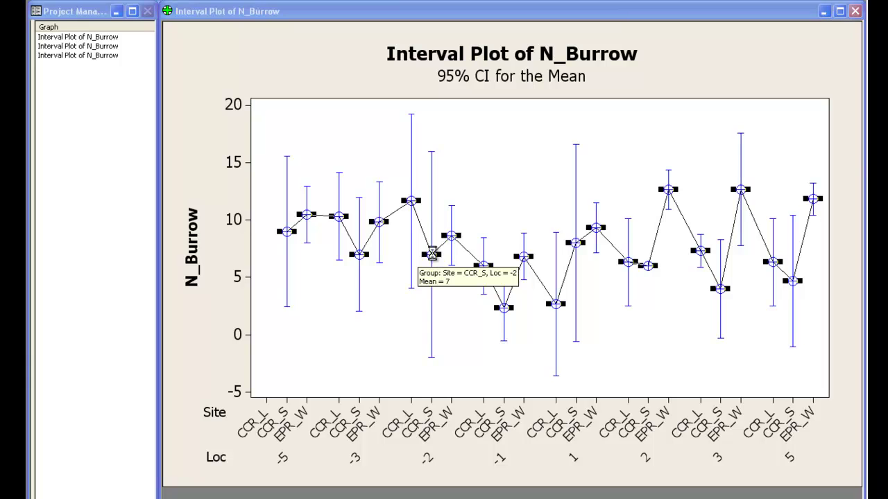
{"action": "double_click", "coordinate": [432, 255]}
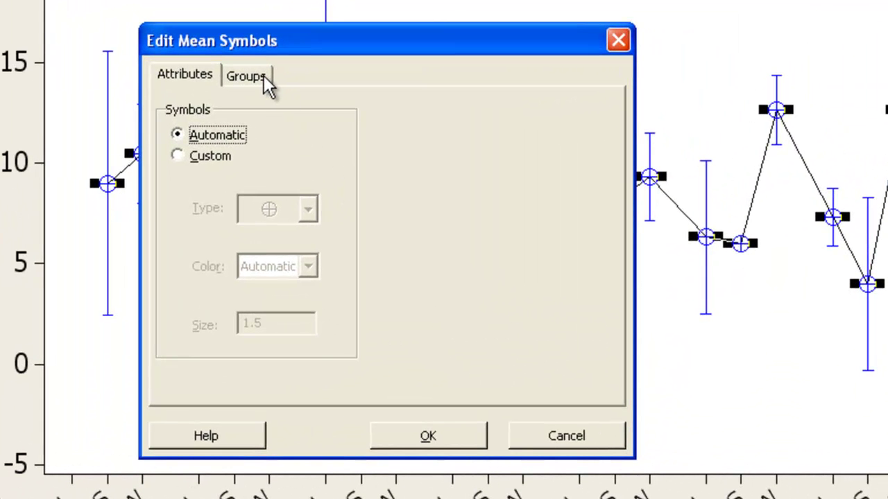
{"action": "left_click", "coordinate": [266, 77]}
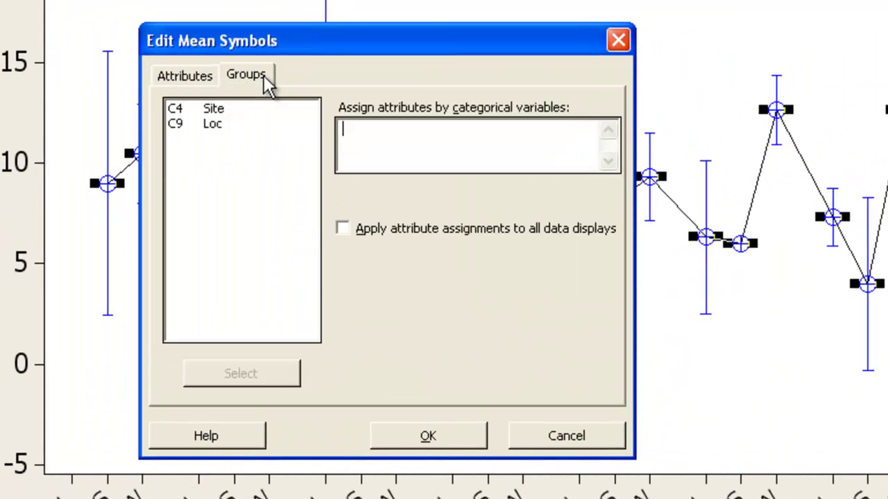
{"action": "double_click", "coordinate": [246, 110]}
{"action": "left_click", "coordinate": [340, 225]}
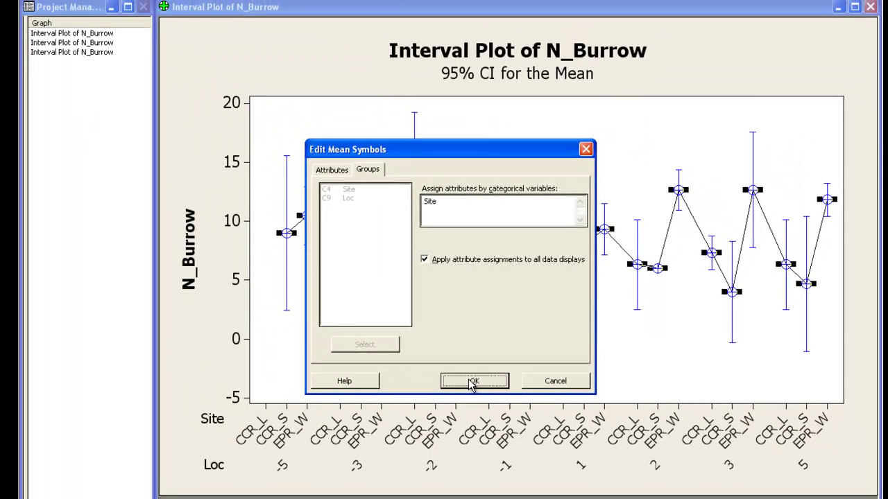
{"action": "left_click", "coordinate": [427, 434]}
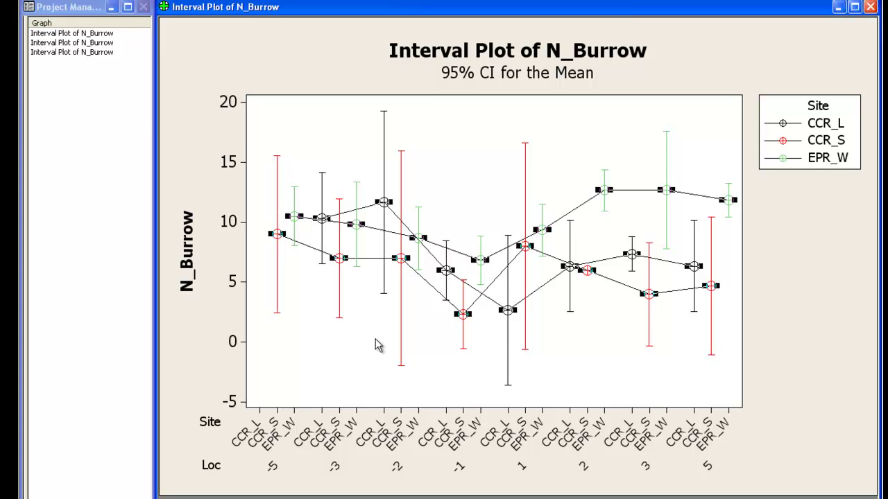
Change the x-scale gap within clusters from 0.25 to -0.95.
{"action": "double_click", "coordinate": [410, 431]}
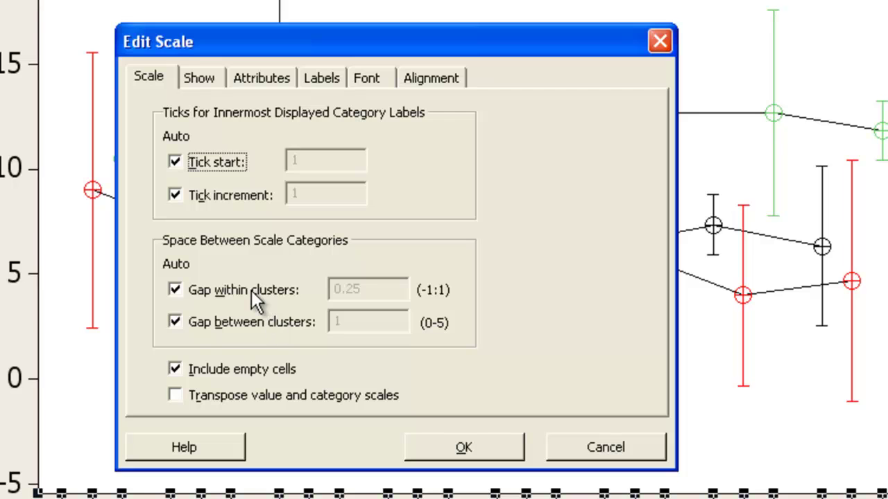
{"action": "left_click", "coordinate": [251, 290]}
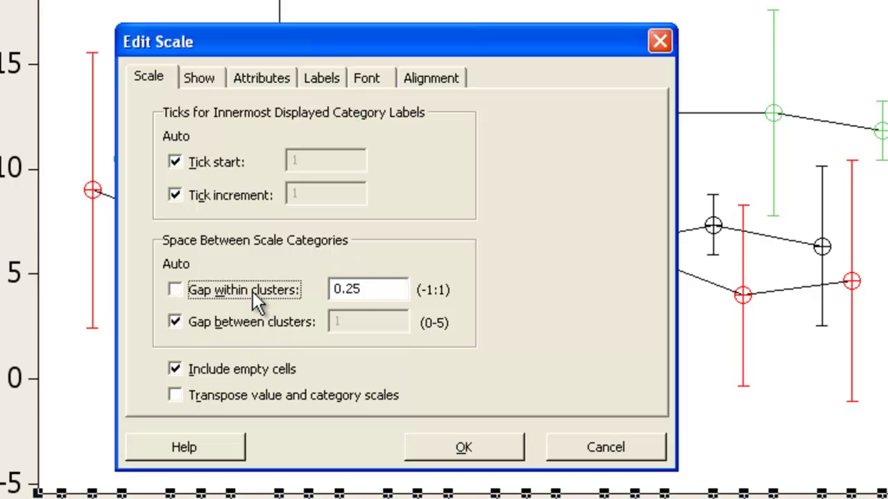
{"action": "left_click_drag", "start_coordinate": [390, 290], "coordinate": [260, 296]}
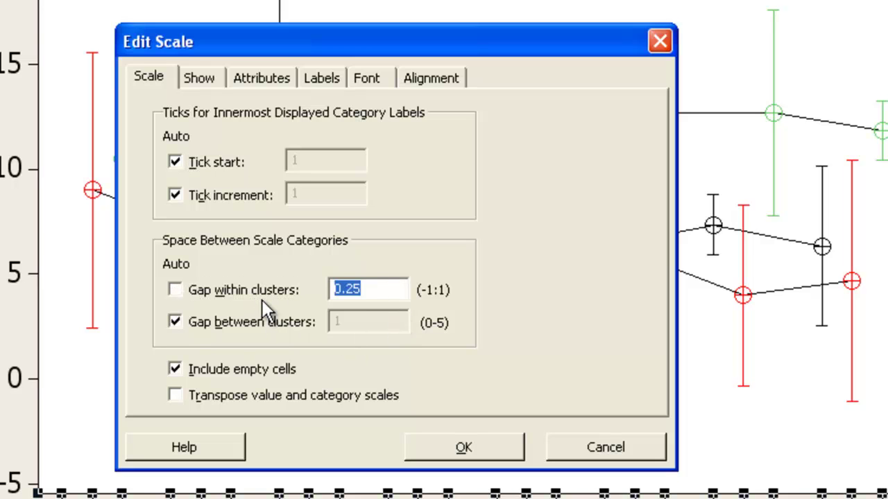
{"action": "type", "text": "-0."}
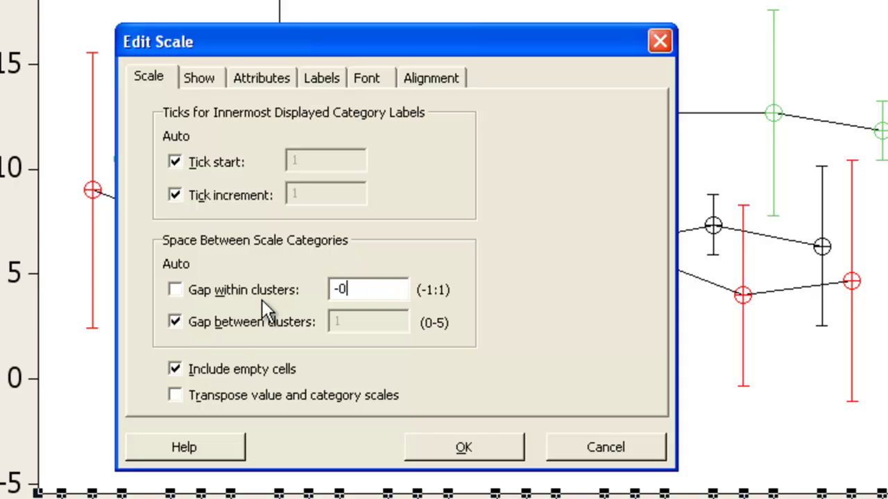
{"action": "type", "text": "95"}
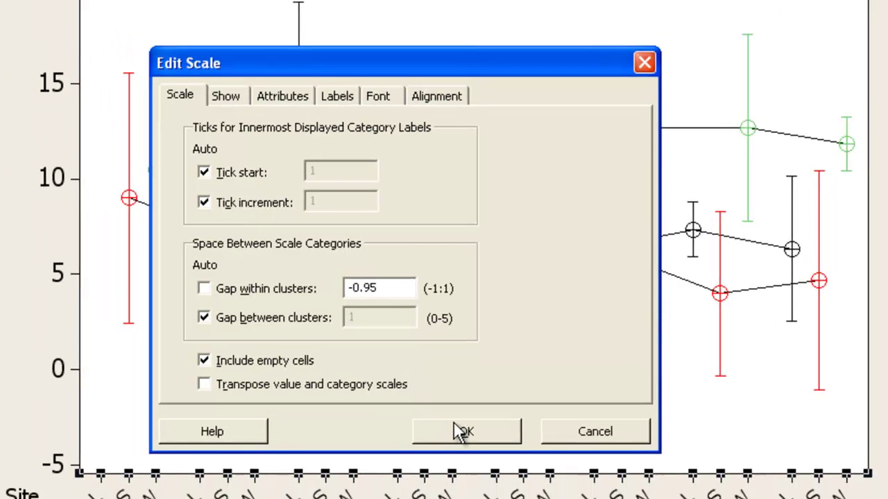
{"action": "left_click", "coordinate": [451, 439]}
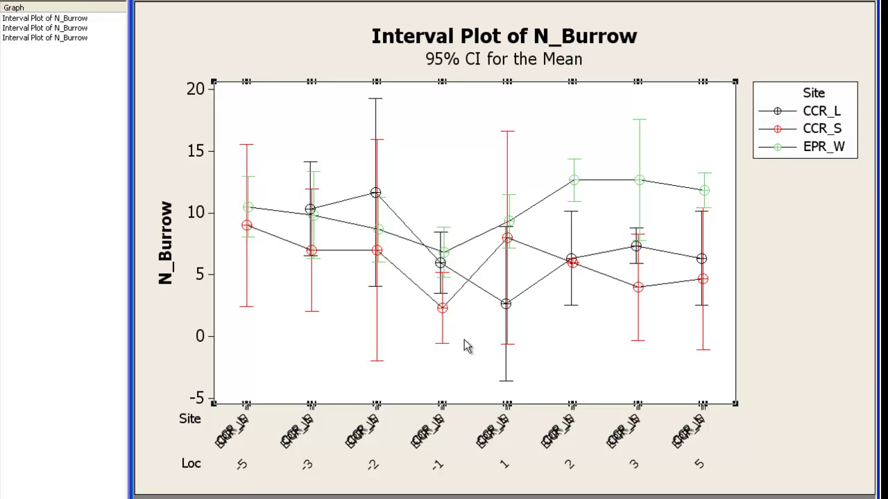
Switch the interval bars from 95% CI to Standard error with multiple 1.
{"action": "left_click", "coordinate": [378, 144]}
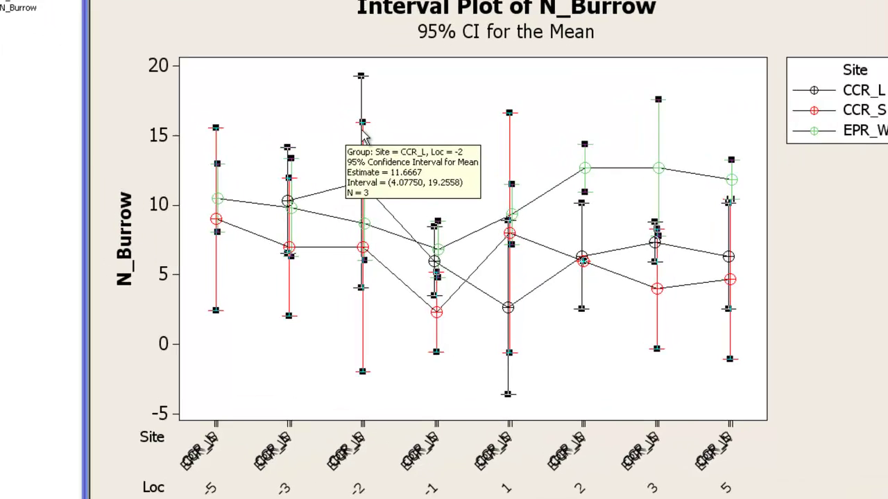
{"action": "double_click", "coordinate": [378, 144]}
{"action": "left_click", "coordinate": [307, 79]}
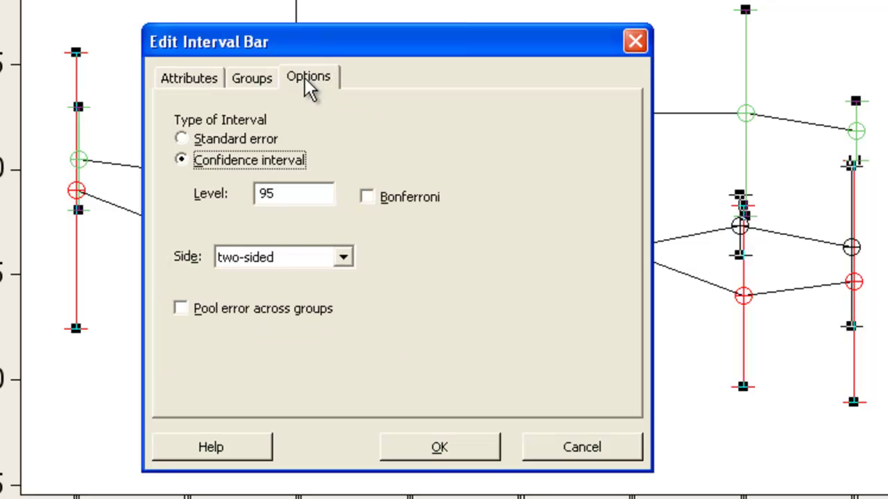
{"action": "left_click", "coordinate": [230, 139]}
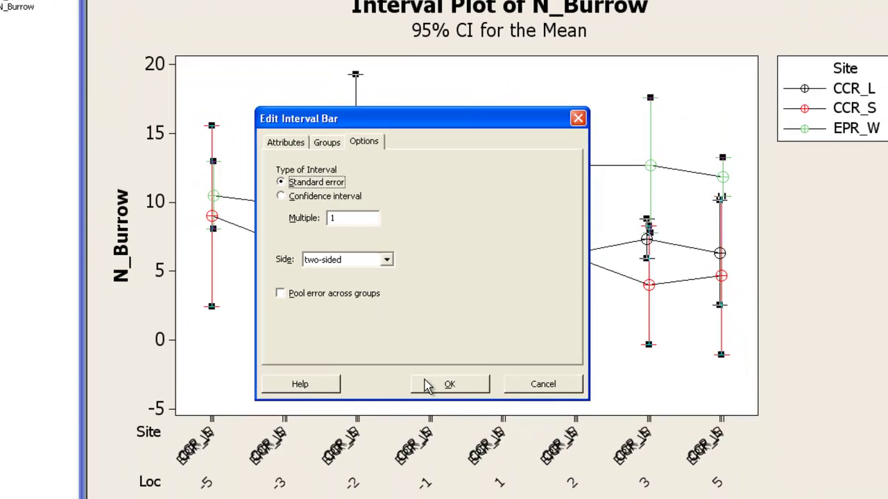
{"action": "left_click", "coordinate": [406, 444]}
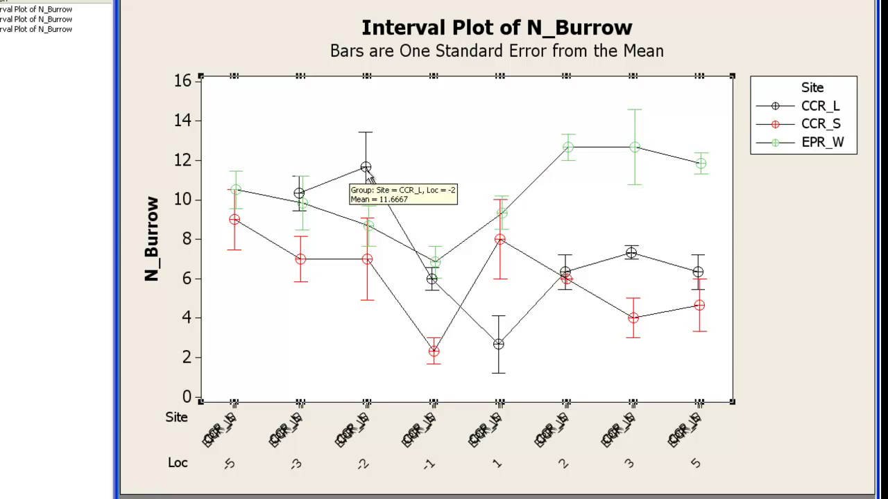
Make the mean symbols custom filled circles of size 1 instead of size 1.5.
{"action": "left_click", "coordinate": [368, 176]}
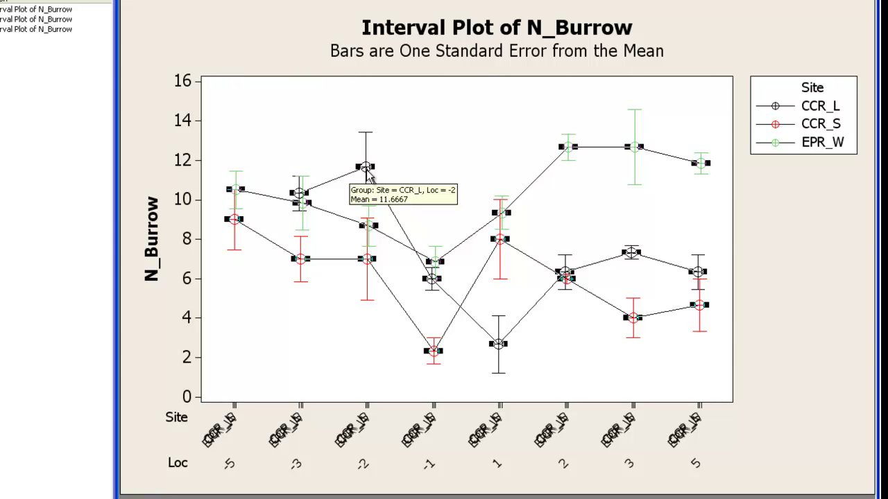
{"action": "left_click", "coordinate": [368, 176]}
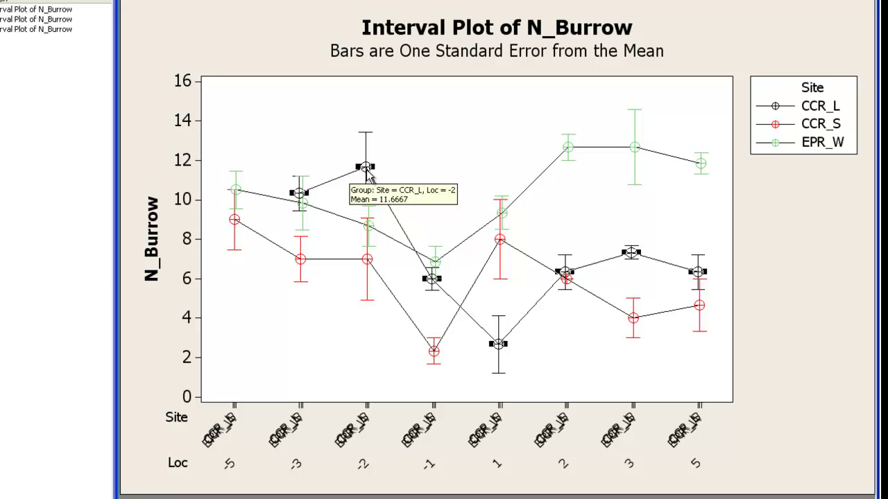
{"action": "left_click", "coordinate": [369, 176]}
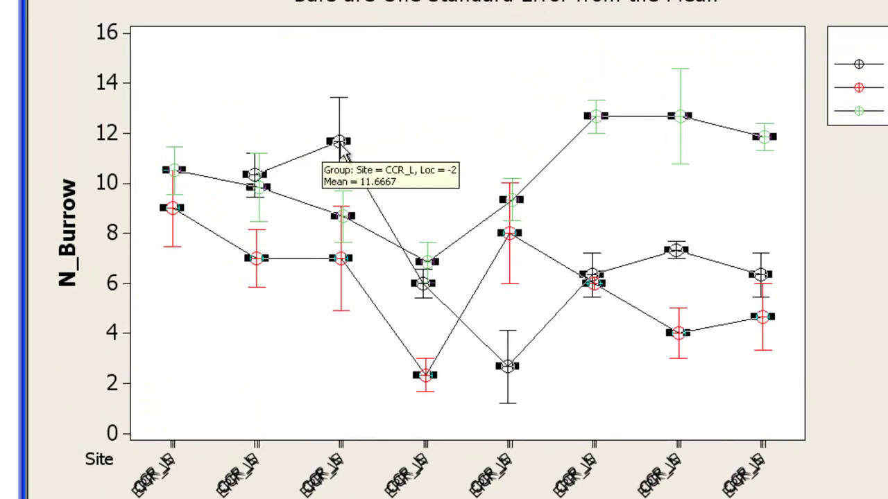
{"action": "double_click", "coordinate": [367, 170]}
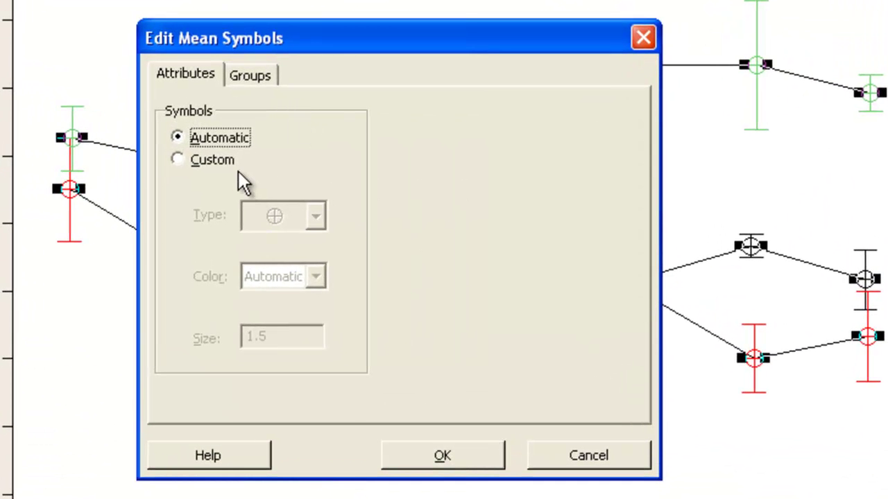
{"action": "left_click", "coordinate": [221, 156]}
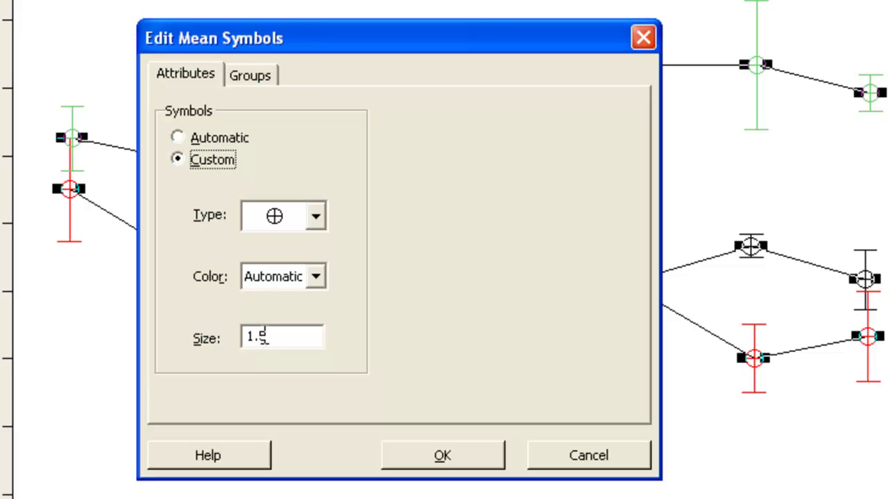
{"action": "left_click", "coordinate": [267, 339]}
{"action": "left_click_drag", "start_coordinate": [267, 338], "coordinate": [224, 332]}
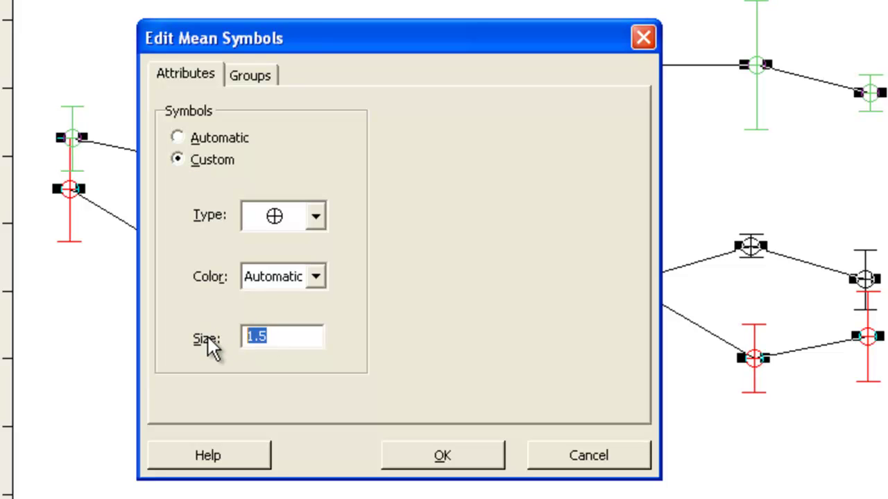
{"action": "type", "text": "1"}
{"action": "left_click", "coordinate": [316, 217]}
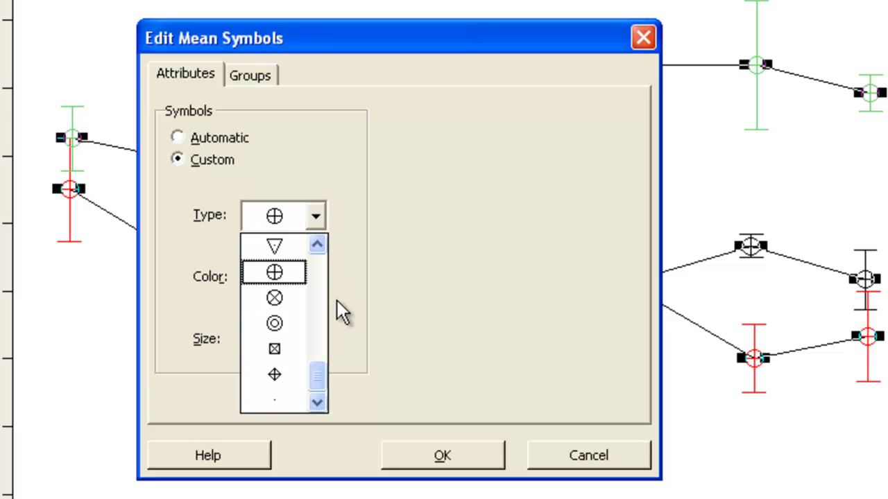
{"action": "scroll", "coordinate": [311, 287], "scroll_direction": "up", "scroll_amount": 3}
{"action": "scroll", "coordinate": [305, 306], "scroll_direction": "up", "scroll_amount": 2}
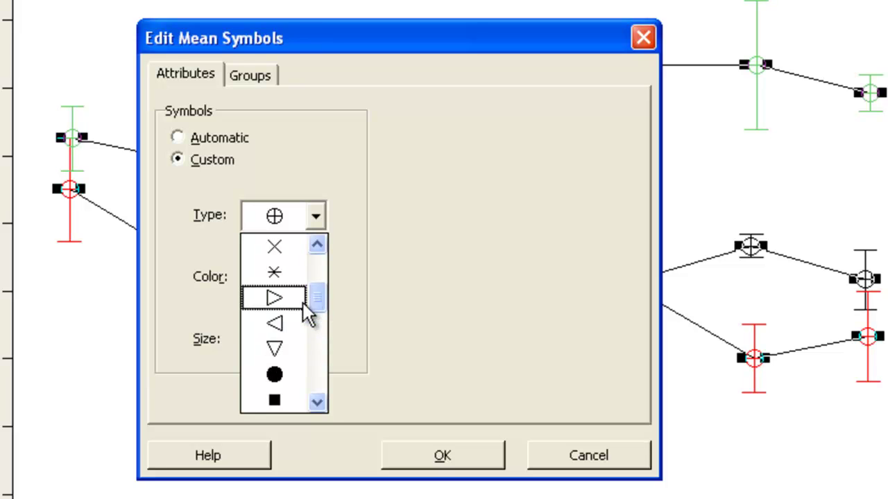
{"action": "left_click", "coordinate": [288, 375]}
{"action": "left_click", "coordinate": [414, 456]}
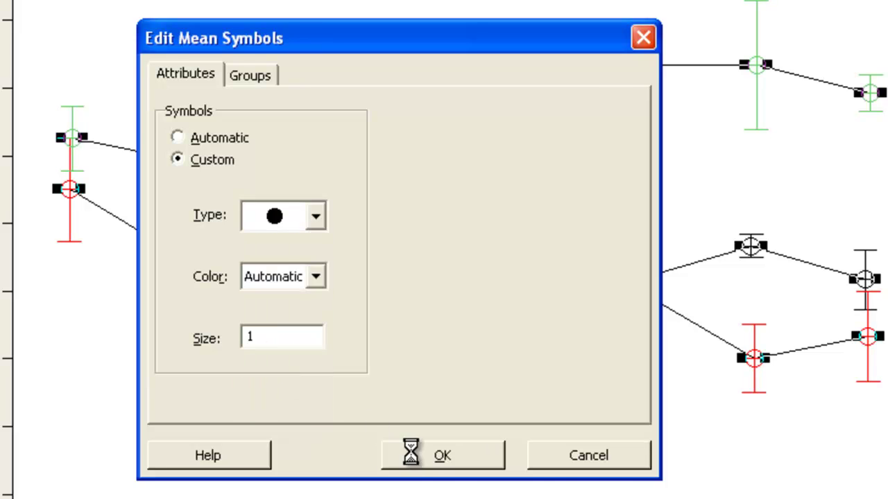
Set the CCR_L mean symbol colour to blue.
{"action": "mouse_move", "coordinate": [296, 99]}
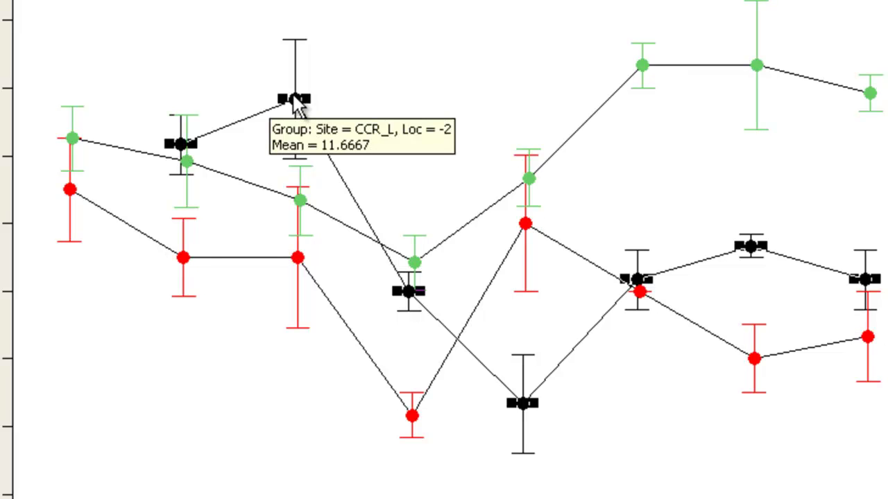
{"action": "double_click", "coordinate": [295, 99]}
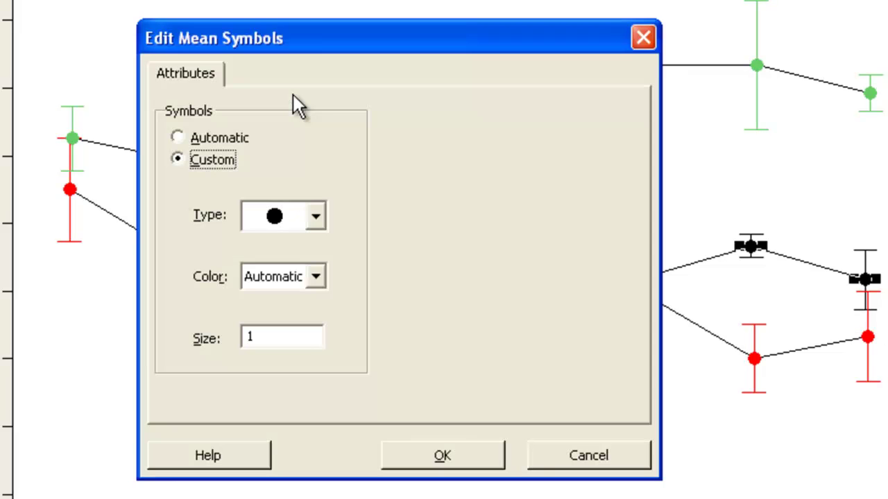
{"action": "left_click", "coordinate": [317, 277]}
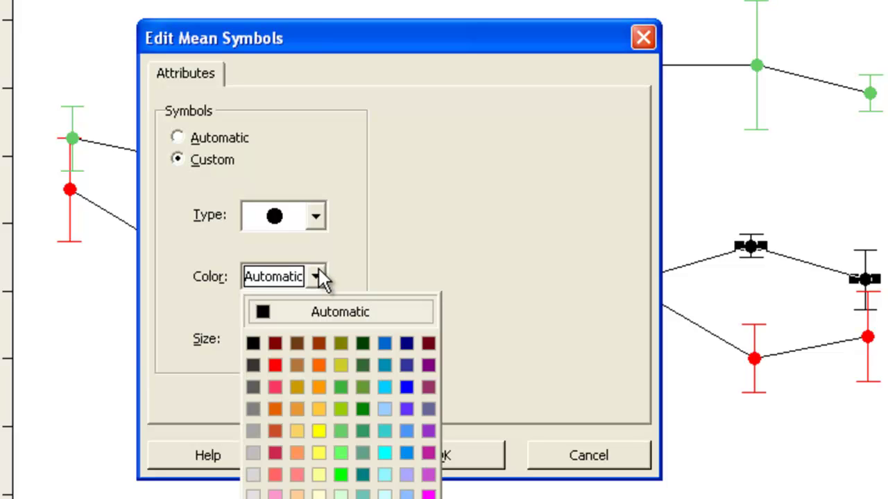
{"action": "left_click", "coordinate": [405, 388]}
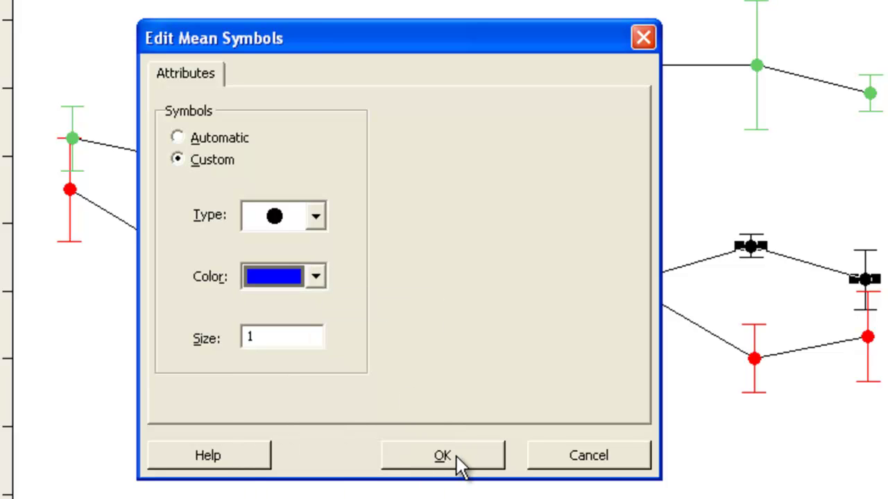
{"action": "left_click", "coordinate": [456, 456]}
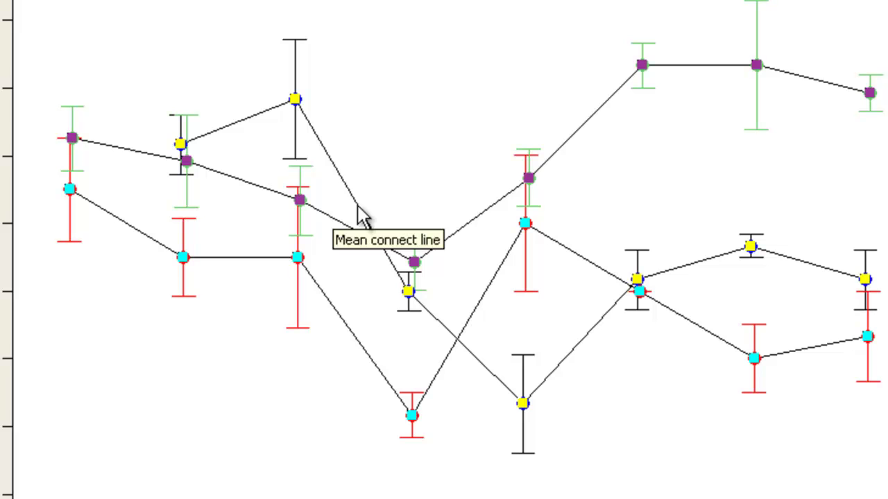
Thicken the mean connect lines to size 2 and colour one site's line blue.
{"action": "double_click", "coordinate": [357, 206]}
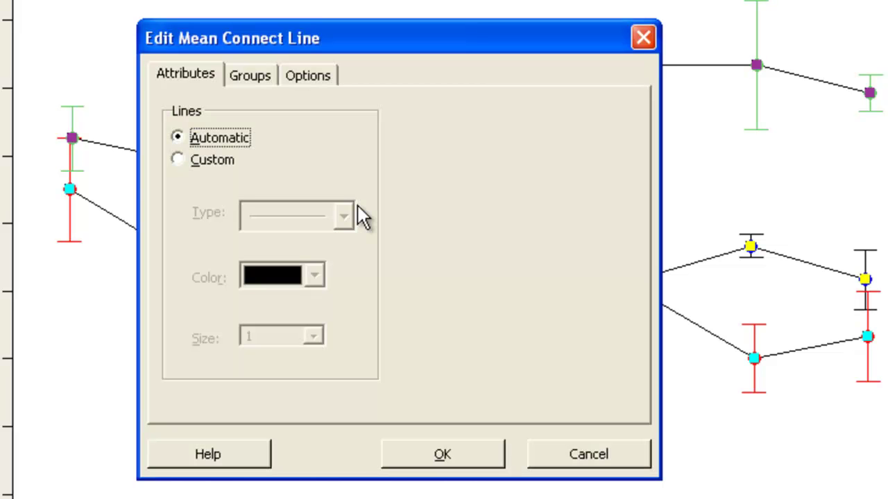
{"action": "left_click", "coordinate": [222, 158]}
{"action": "left_click", "coordinate": [256, 337]}
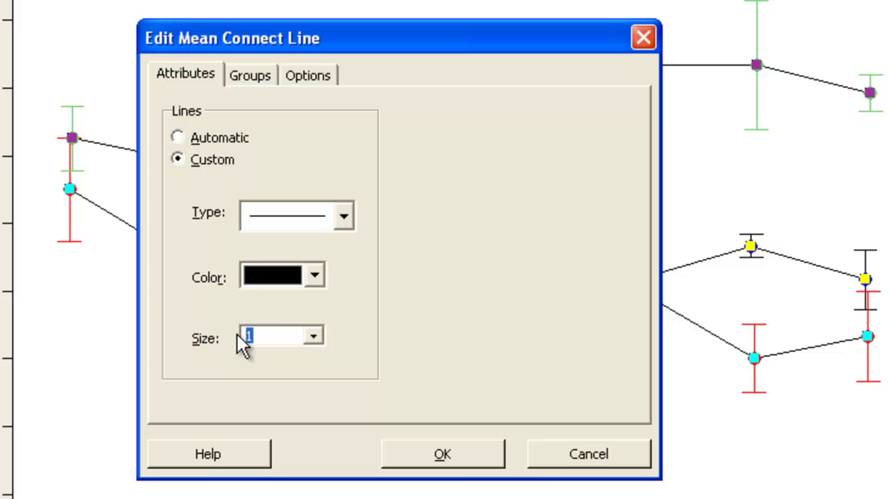
{"action": "left_click", "coordinate": [452, 459]}
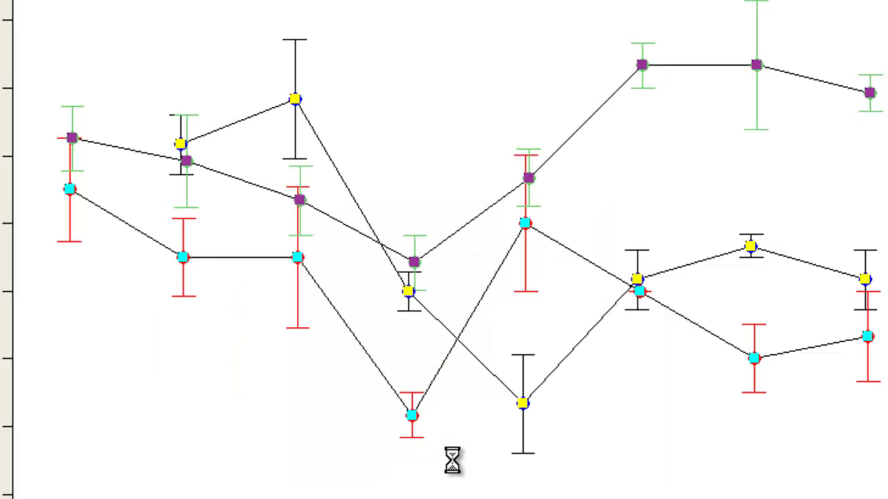
{"action": "double_click", "coordinate": [351, 190]}
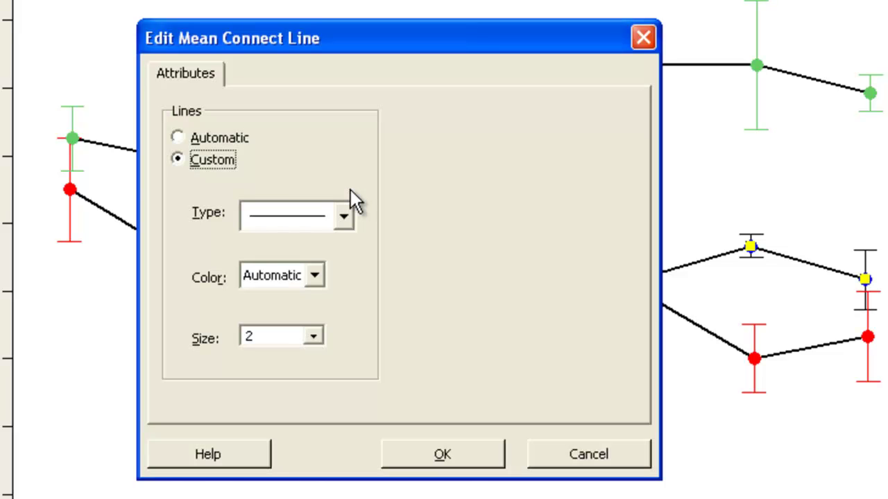
{"action": "left_click", "coordinate": [323, 275]}
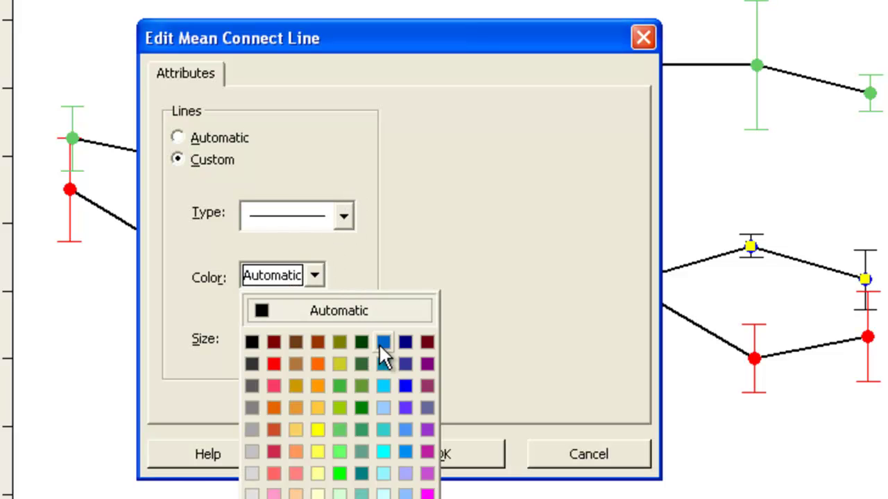
{"action": "left_click", "coordinate": [402, 392]}
{"action": "left_click", "coordinate": [437, 454]}
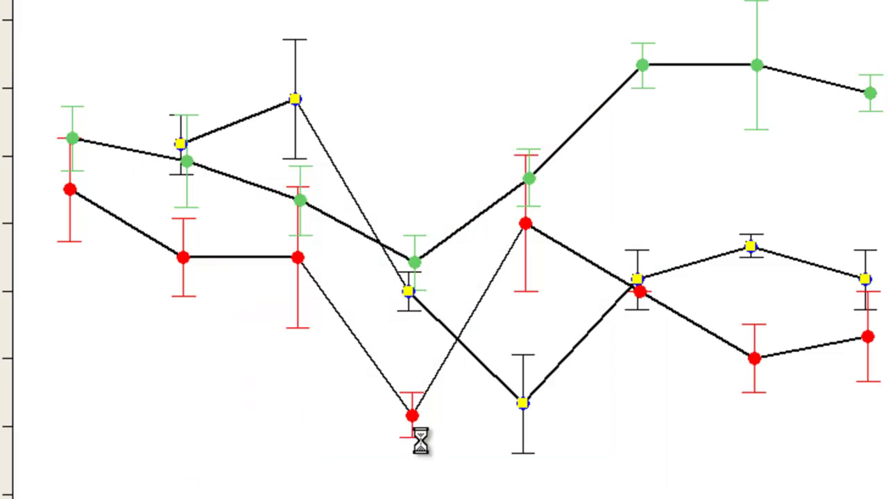
Colour another site's connect line green and the black connect line red.
{"action": "double_click", "coordinate": [349, 227]}
{"action": "left_click", "coordinate": [314, 276]}
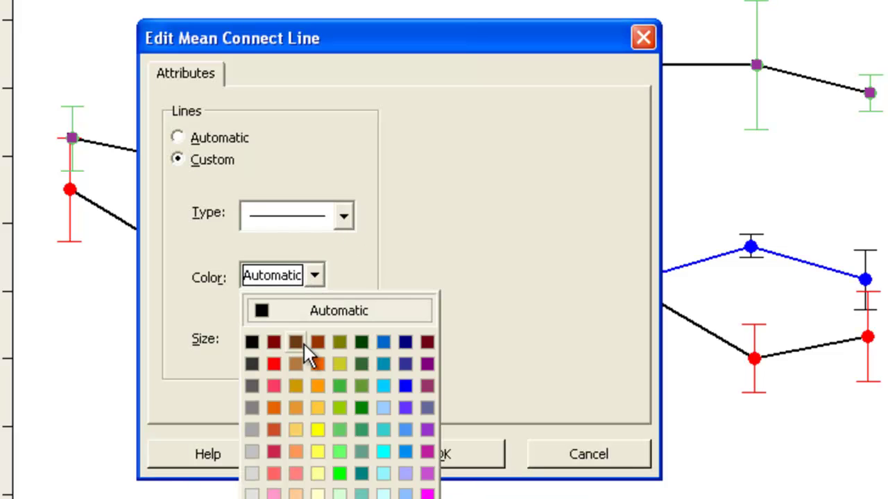
{"action": "left_click", "coordinate": [340, 385]}
{"action": "left_click", "coordinate": [410, 447]}
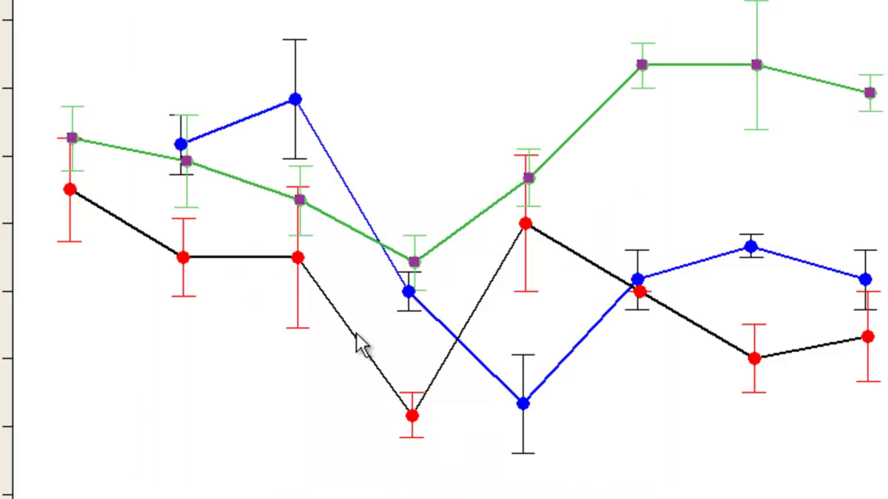
{"action": "double_click", "coordinate": [357, 342]}
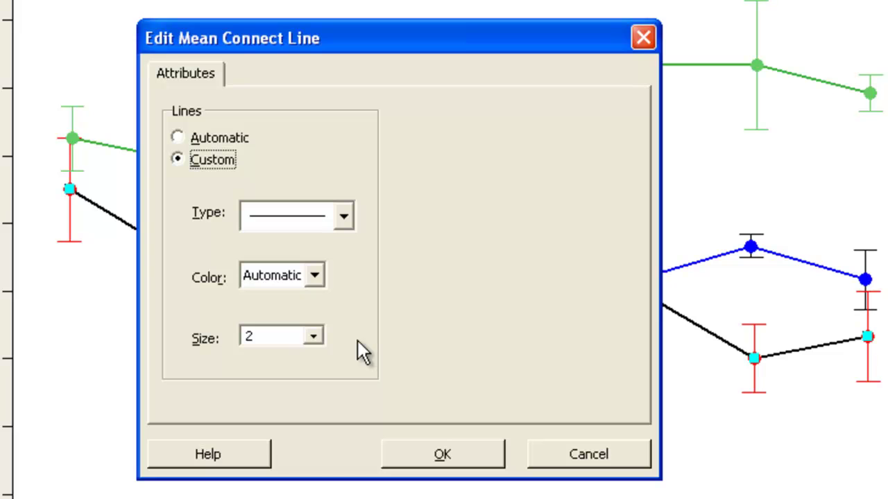
{"action": "left_click", "coordinate": [315, 276]}
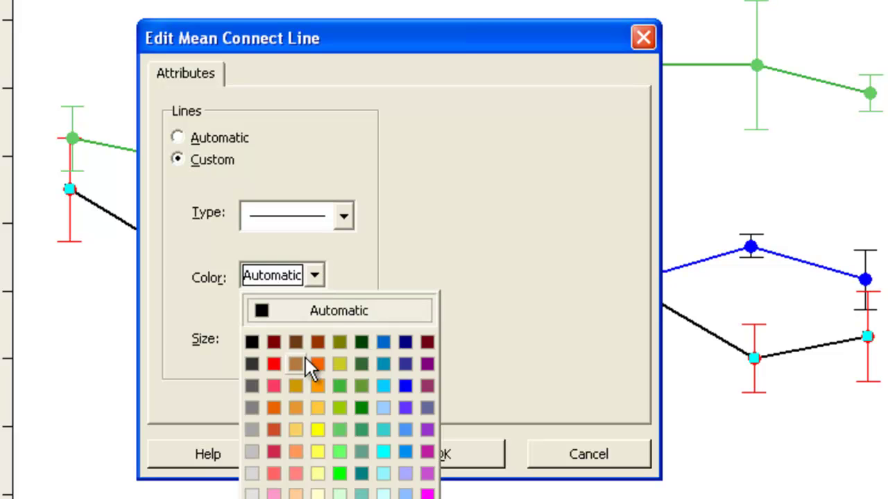
{"action": "left_click", "coordinate": [280, 366]}
{"action": "left_click", "coordinate": [404, 457]}
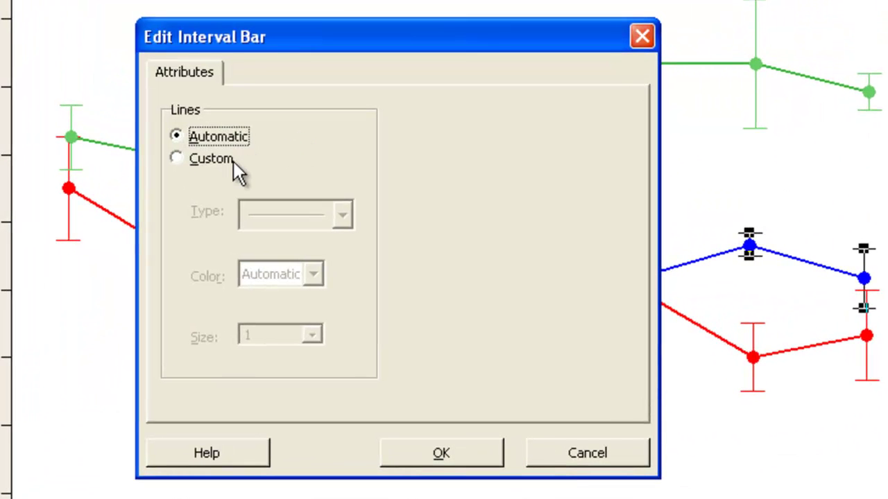
Colour the EPR_W error bars green and the CCR_L error bars blue.
{"action": "left_click", "coordinate": [231, 160]}
{"action": "left_click", "coordinate": [313, 279]}
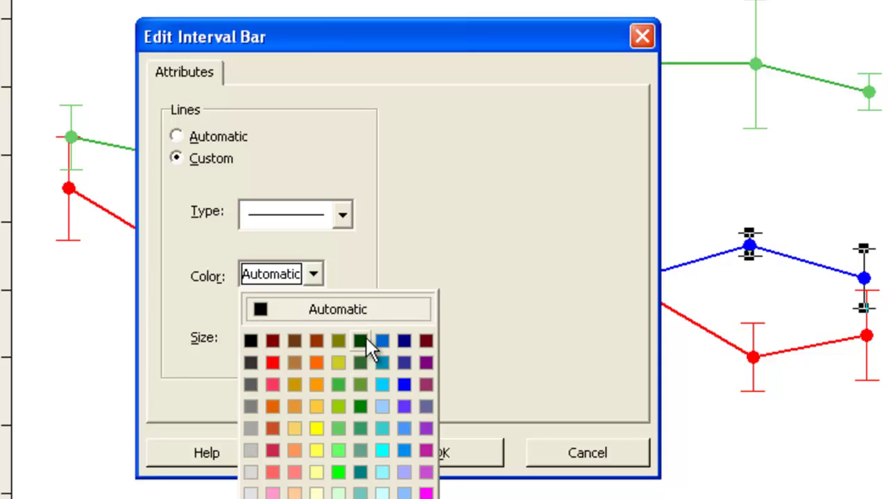
{"action": "left_click", "coordinate": [333, 380]}
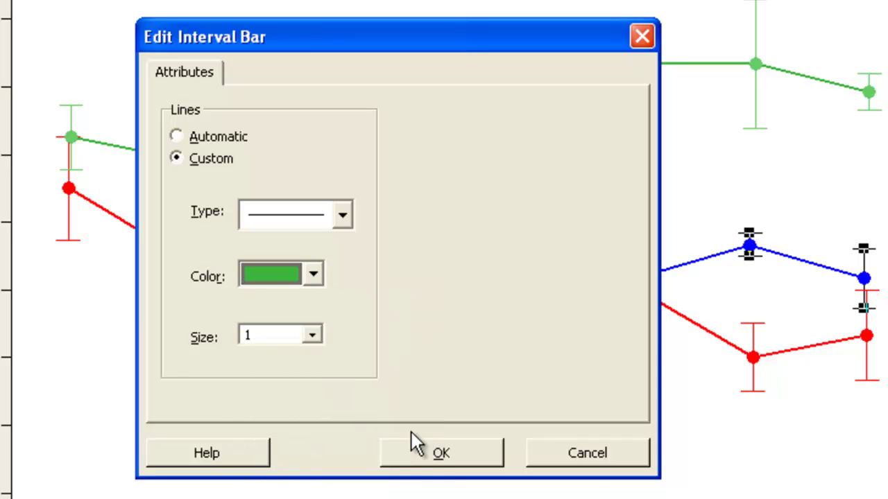
{"action": "left_click", "coordinate": [418, 453]}
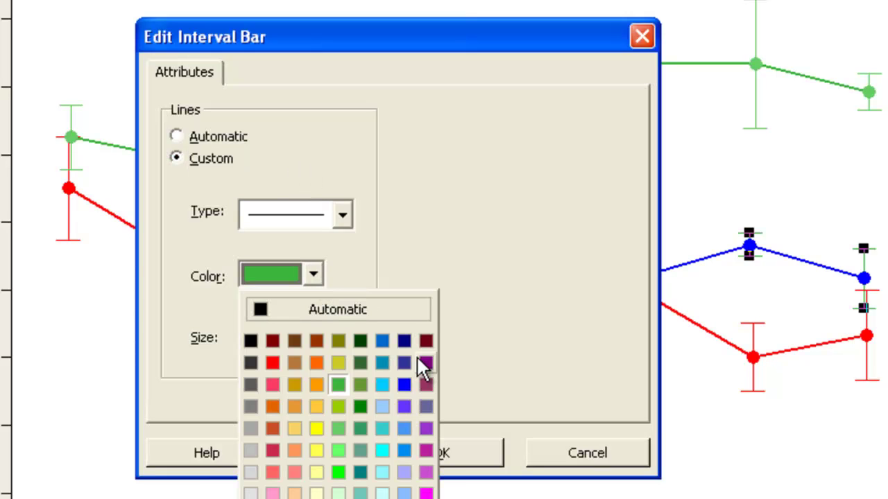
{"action": "left_click", "coordinate": [409, 386]}
{"action": "left_click", "coordinate": [416, 455]}
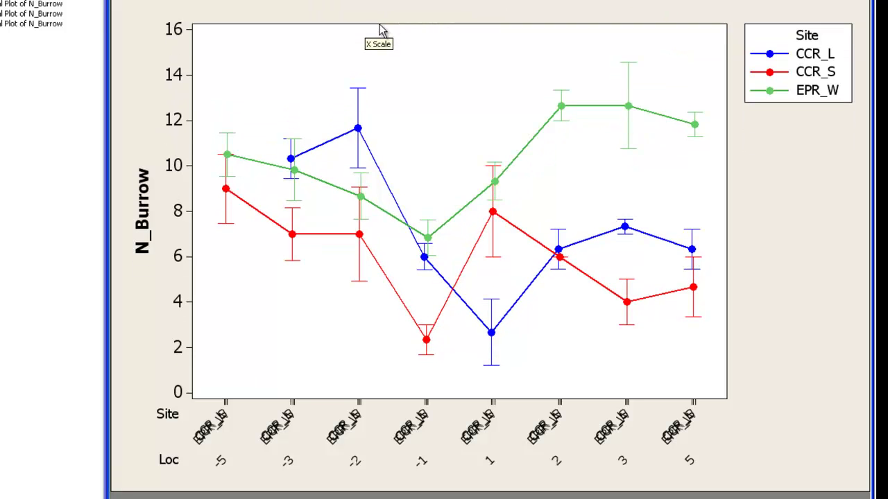
Replace the N_Burrow y-axis title with 'Mean (+/- SE)'.
{"action": "double_click", "coordinate": [145, 219]}
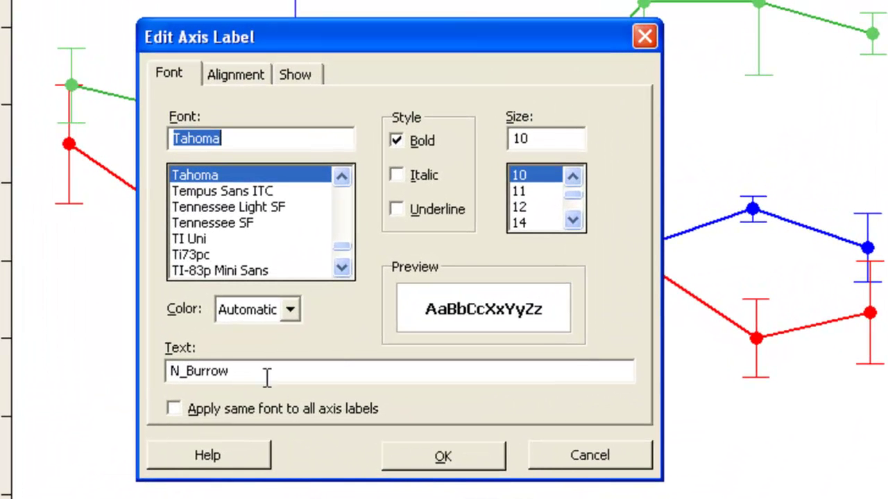
{"action": "left_click_drag", "start_coordinate": [337, 323], "coordinate": [269, 332]}
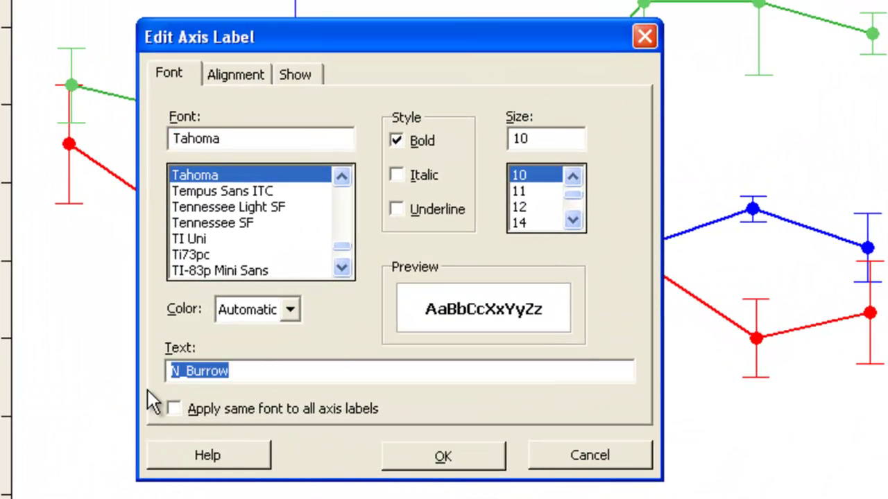
{"action": "type", "text": "Me"}
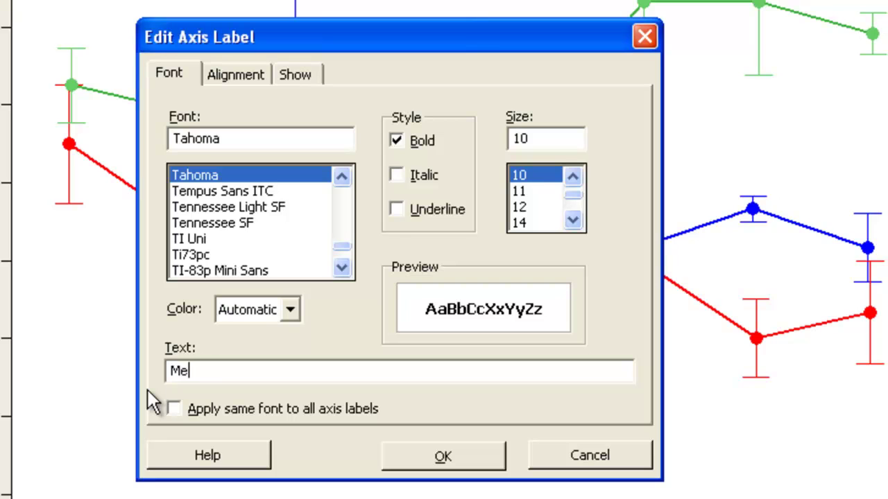
{"action": "type", "text": "an (+/- SE)"}
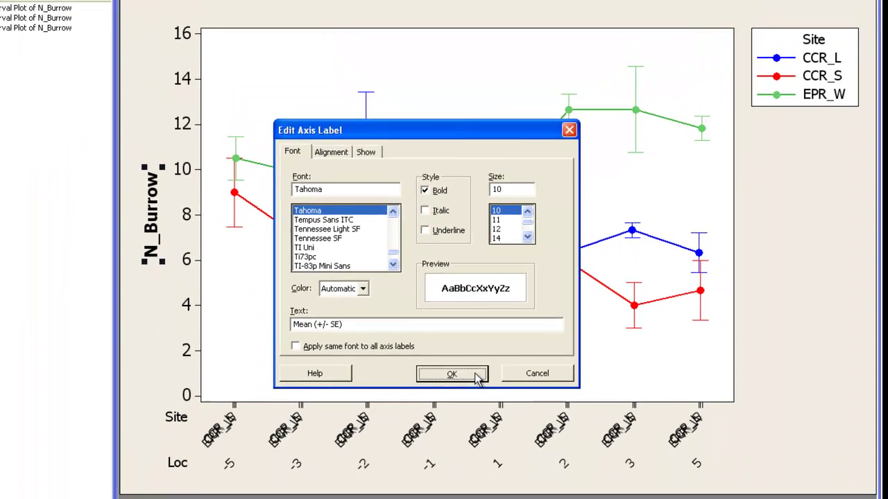
{"action": "left_click", "coordinate": [452, 374]}
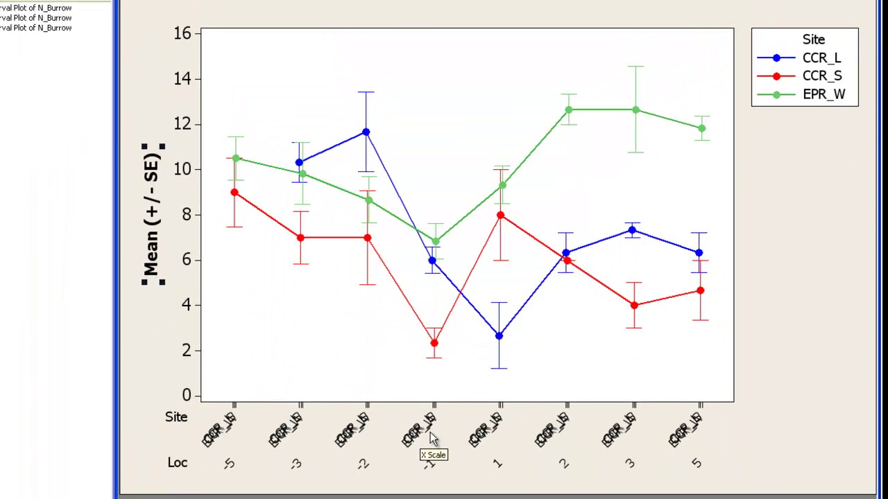
Hide the Site tick labels and the Loc axis title on the x-axis scale.
{"action": "double_click", "coordinate": [429, 433]}
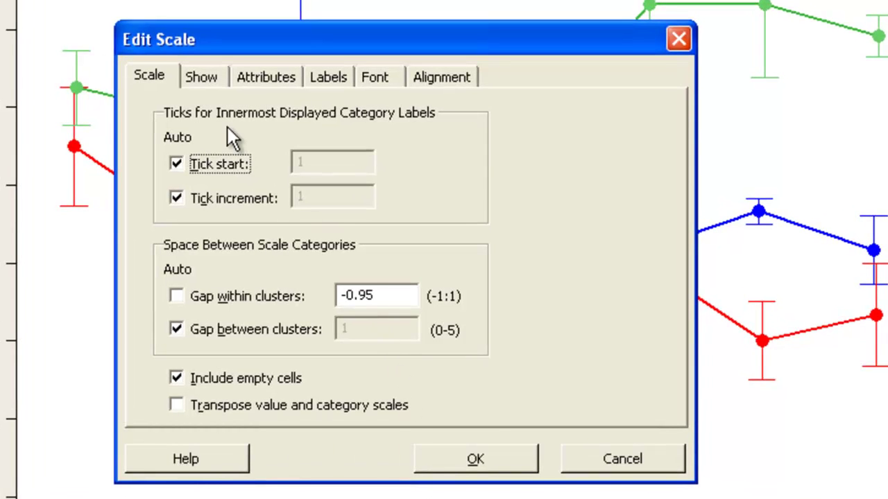
{"action": "left_click", "coordinate": [209, 76]}
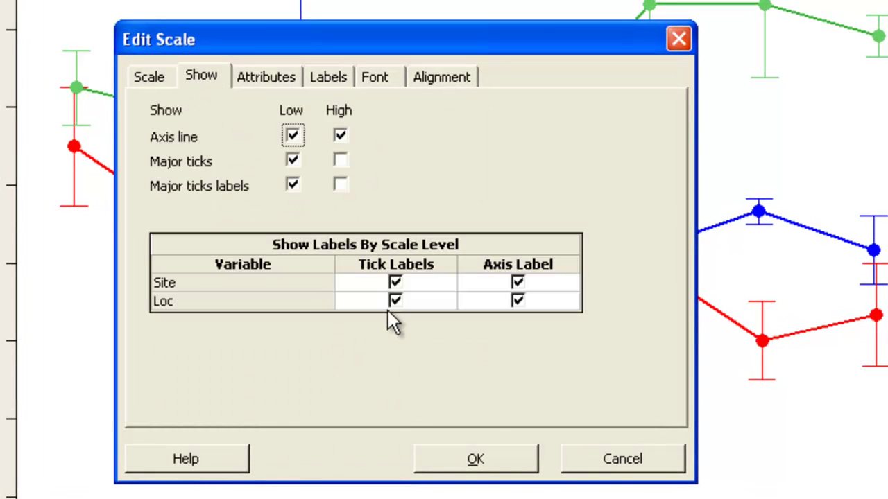
{"action": "left_click", "coordinate": [394, 283]}
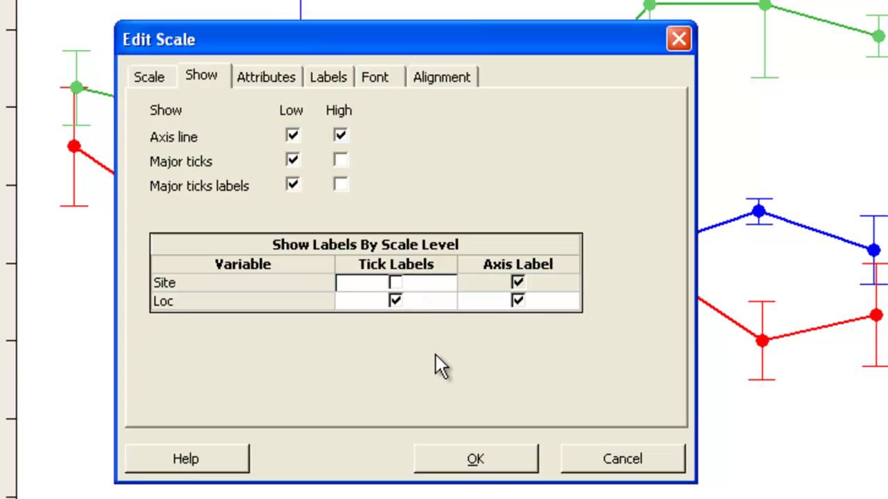
{"action": "left_click", "coordinate": [516, 301]}
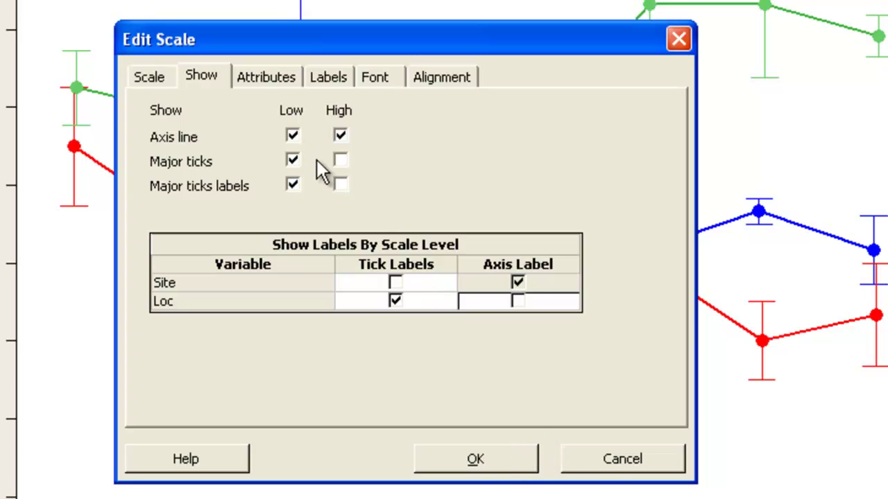
Set custom Loc tick labels R-Far, R-Mid, R-Close, R, L, L-Close, L-Mid, L-Far.
{"action": "left_click", "coordinate": [325, 77]}
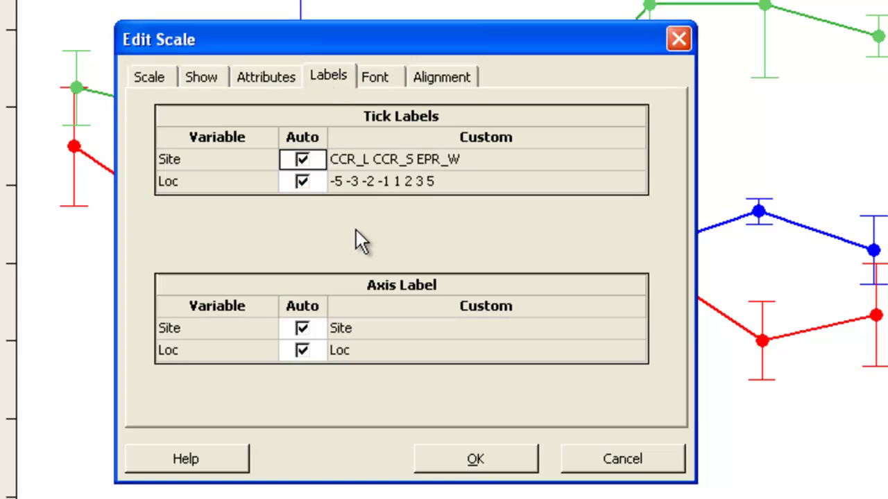
{"action": "left_click", "coordinate": [304, 184]}
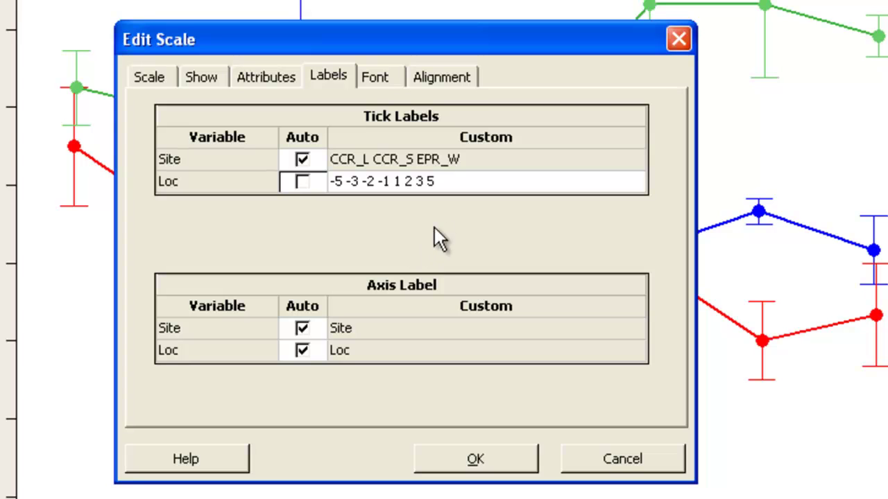
{"action": "left_click", "coordinate": [485, 186]}
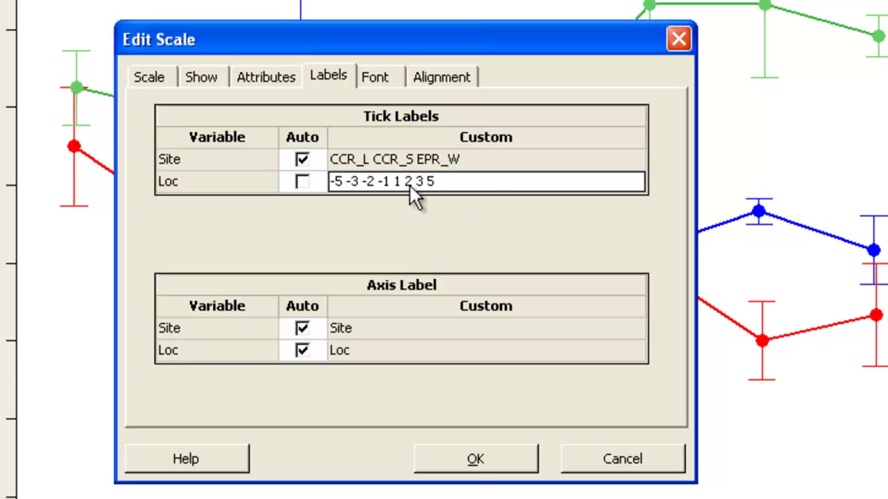
{"action": "left_click", "coordinate": [396, 185]}
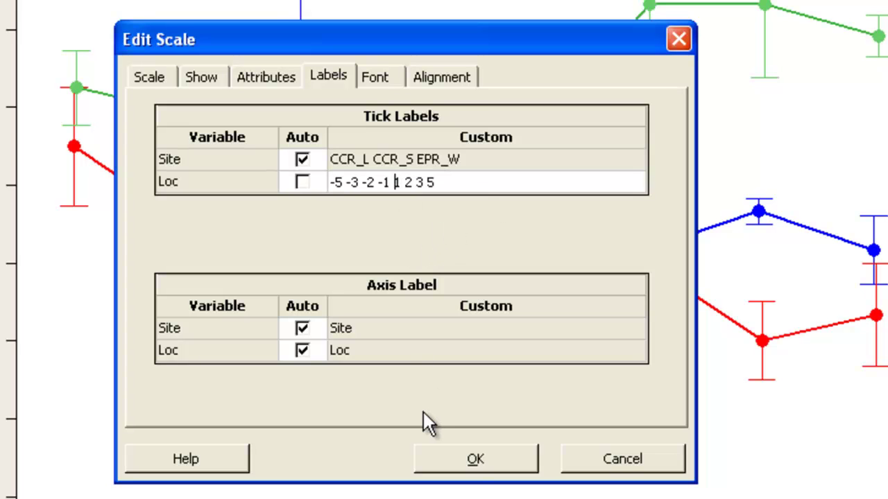
{"action": "key", "text": "Home"}
{"action": "key", "text": "shift+Right"}
{"action": "key", "text": "shift+Right"}
{"action": "key", "text": "shift+Right"}
{"action": "key", "text": "shift+Right"}
{"action": "key", "text": "shift+Right"}
{"action": "key", "text": "shift+Right"}
{"action": "key", "text": "shift+Right"}
{"action": "key", "text": "shift+Right"}
{"action": "key", "text": "shift+Right"}
{"action": "key", "text": "shift+Right"}
{"action": "key", "text": "shift+Right"}
{"action": "key", "text": "shift+Right"}
{"action": "key", "text": "shift+Right"}
{"action": "key", "text": "shift+Right"}
{"action": "key", "text": "shift+Right"}
{"action": "key", "text": "shift+Right"}
{"action": "key", "text": "shift+Right"}
{"action": "key", "text": "shift+Right"}
{"action": "key", "text": "shift+Right"}
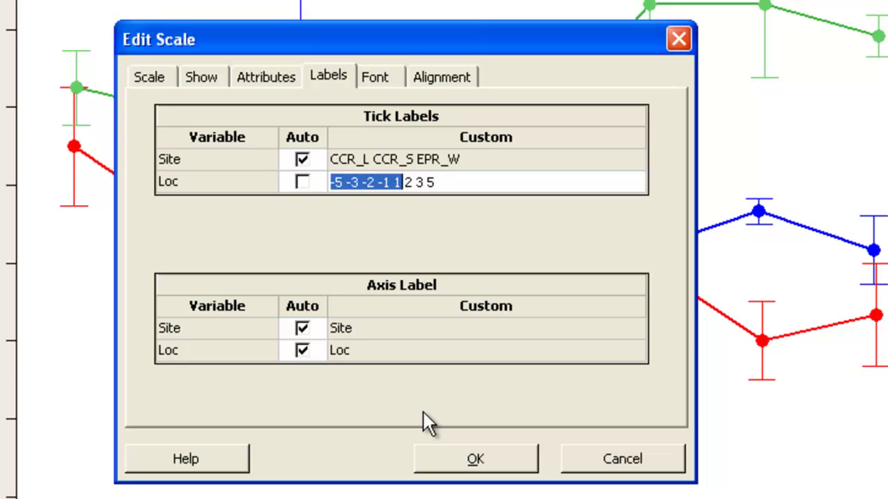
{"action": "type", "text": "R-"}
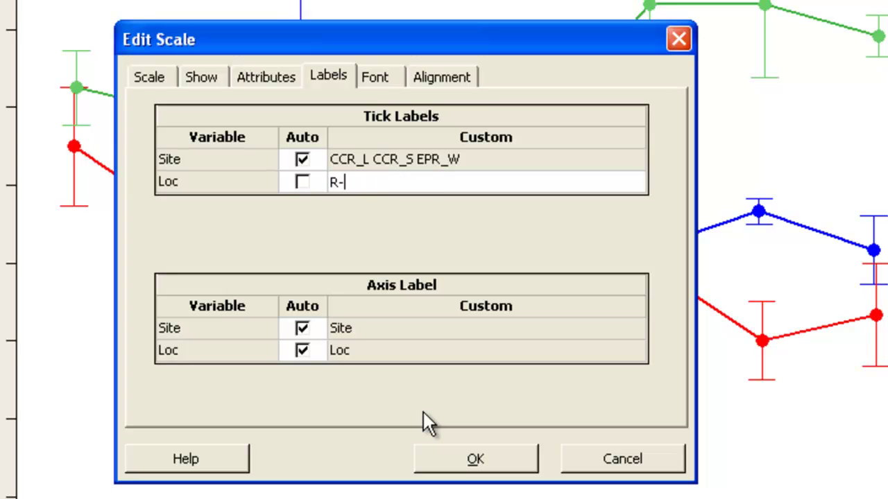
{"action": "type", "text": "Far R-Mid R-"}
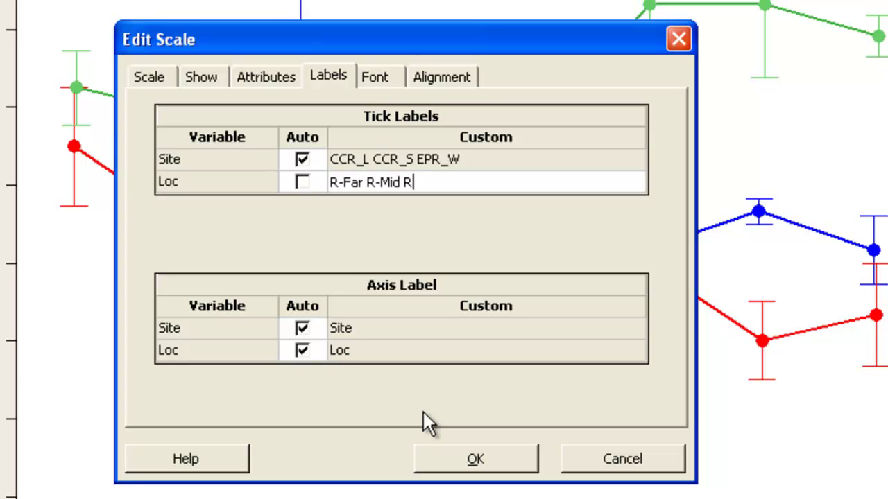
{"action": "type", "text": "ose R L"}
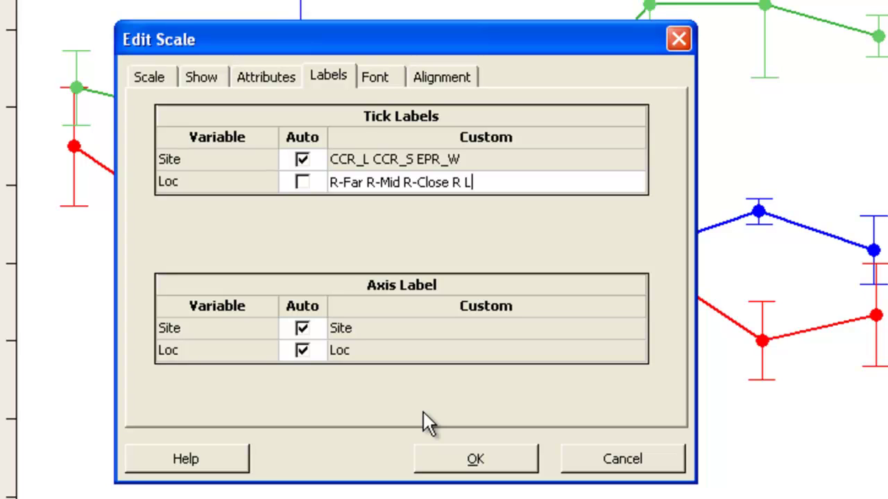
{"action": "type", "text": " L-Close L"}
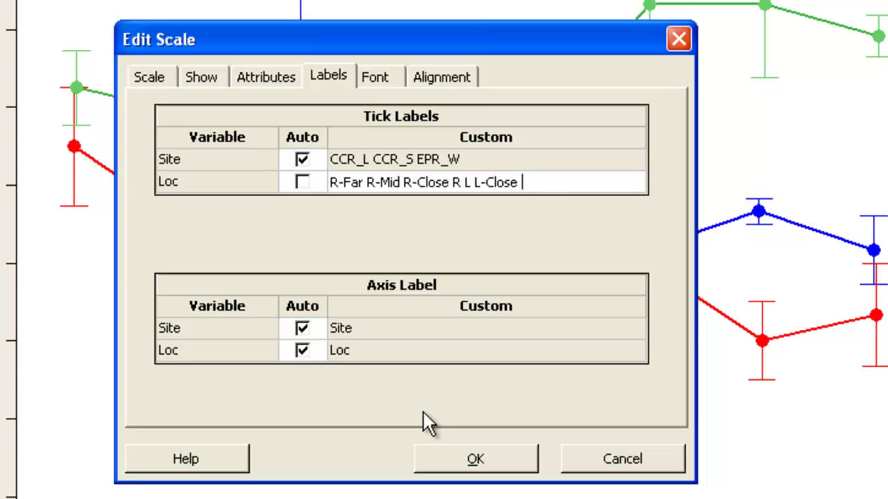
{"action": "type", "text": "-Mid L"}
{"action": "type", "text": "Fa"}
{"action": "key", "text": "BackSpace"}
{"action": "key", "text": "BackSpace"}
{"action": "type", "text": "-Far"}
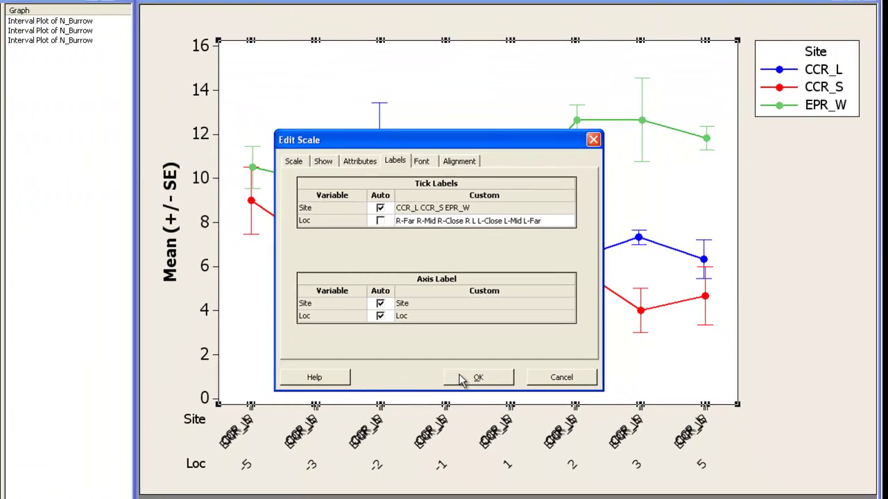
{"action": "left_click", "coordinate": [444, 457]}
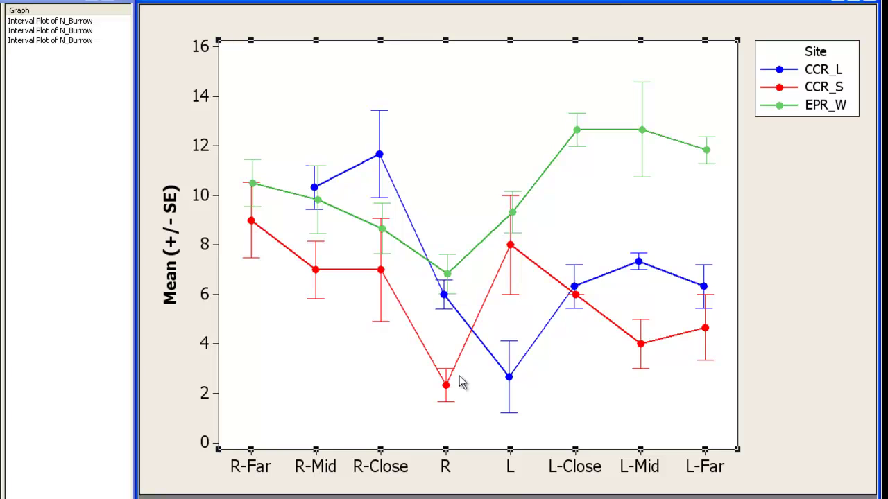
{"action": "left_click", "coordinate": [161, 142]}
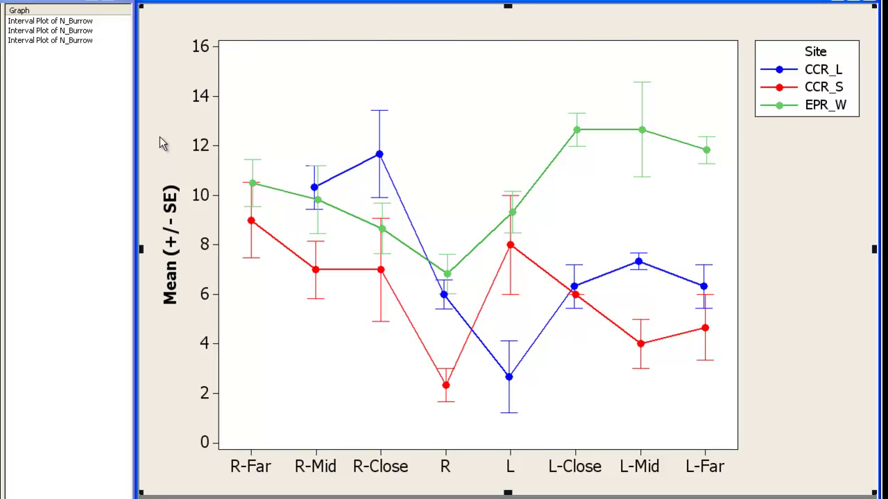